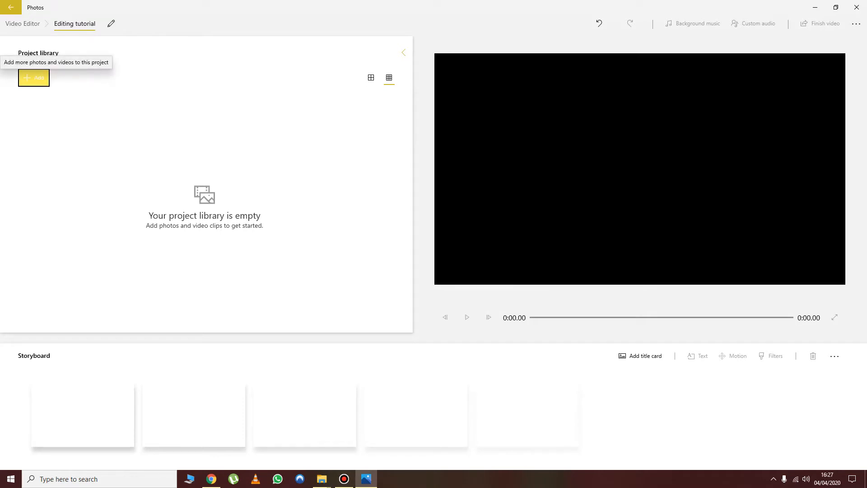
- Import the "Parsnip Sambhar Video" file from this PC's Videos folder into the project library
click(34, 77)
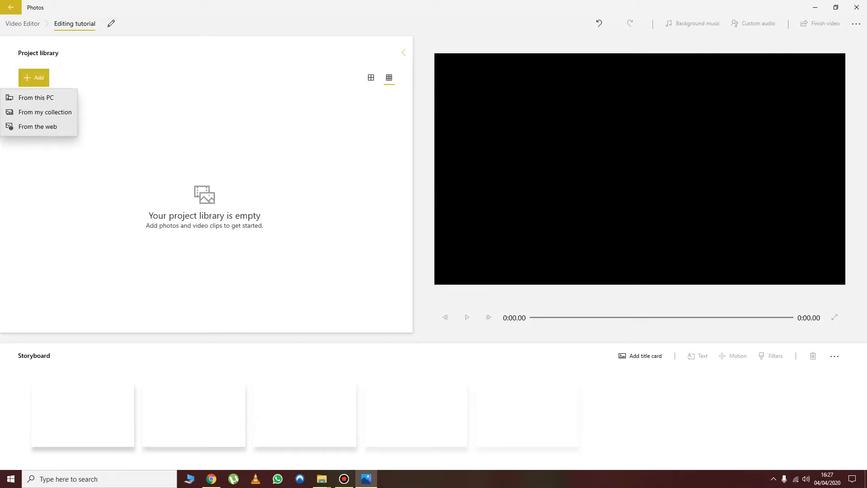
click(36, 98)
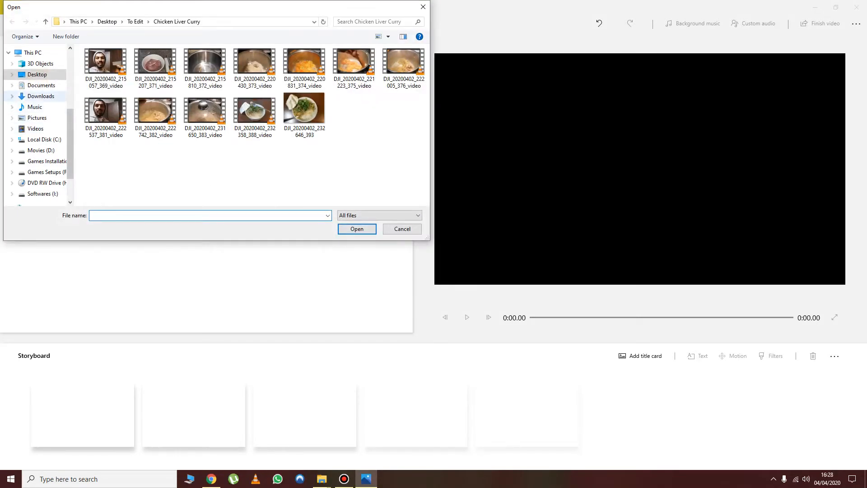
click(35, 128)
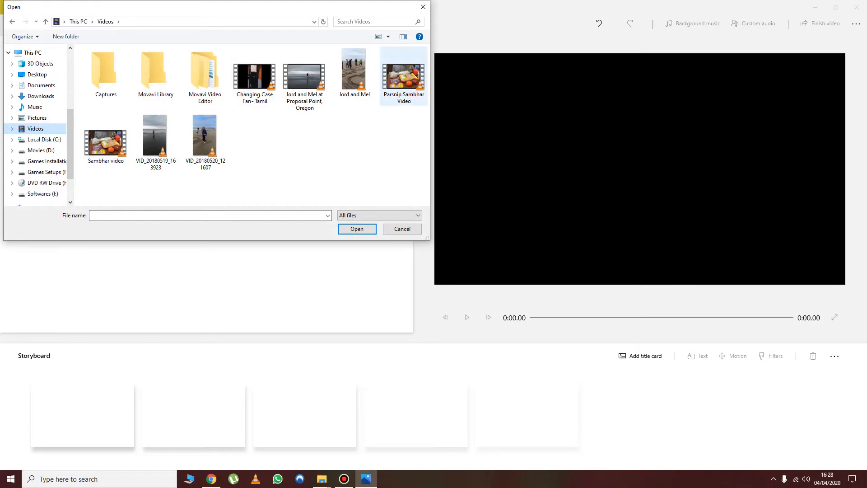
double_click(403, 76)
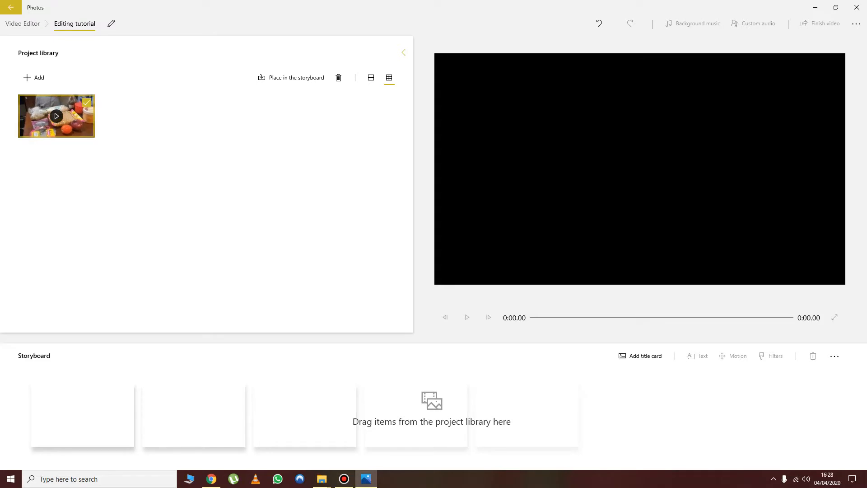
- Place the imported sambhar clip from the project library in the first storyboard slot
click(87, 103)
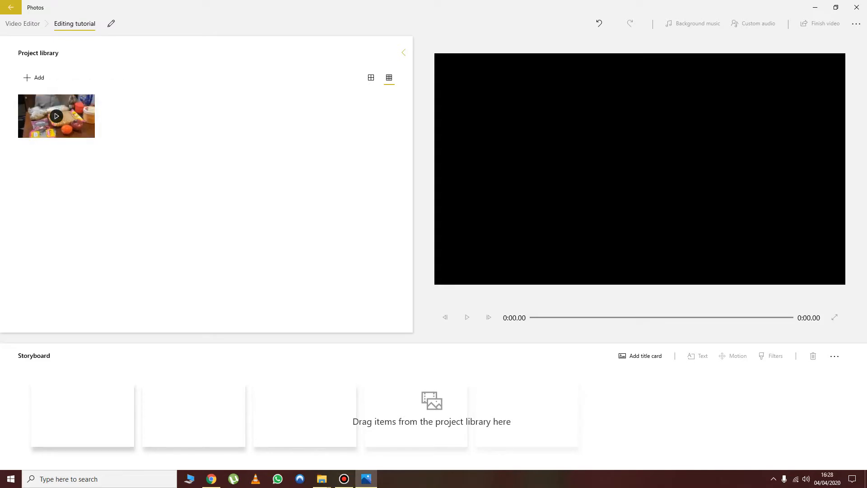
click(87, 103)
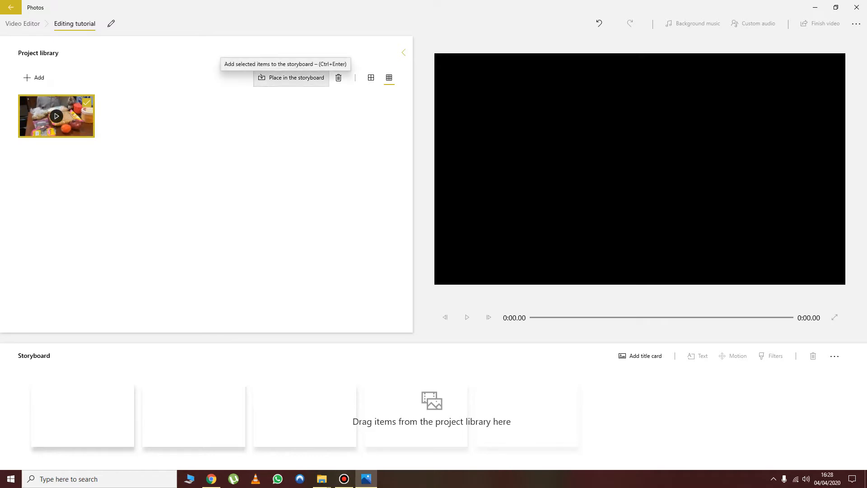
click(86, 103)
drag(81, 109, 83, 201)
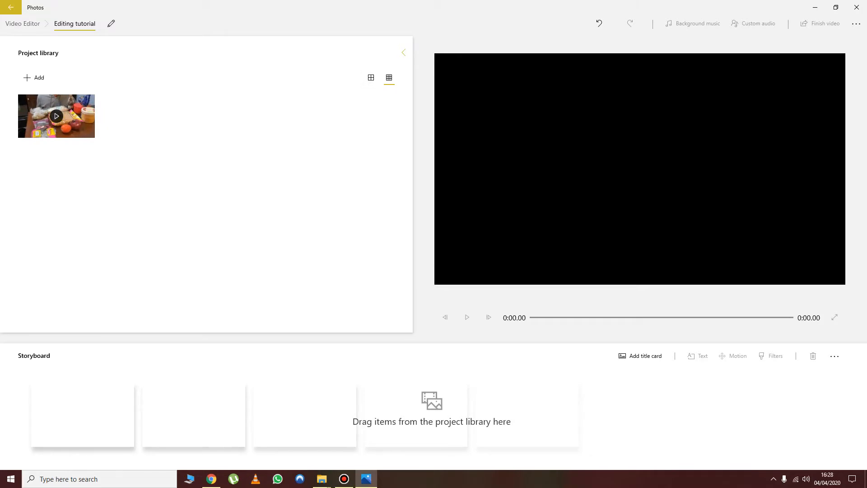
drag(57, 117, 70, 389)
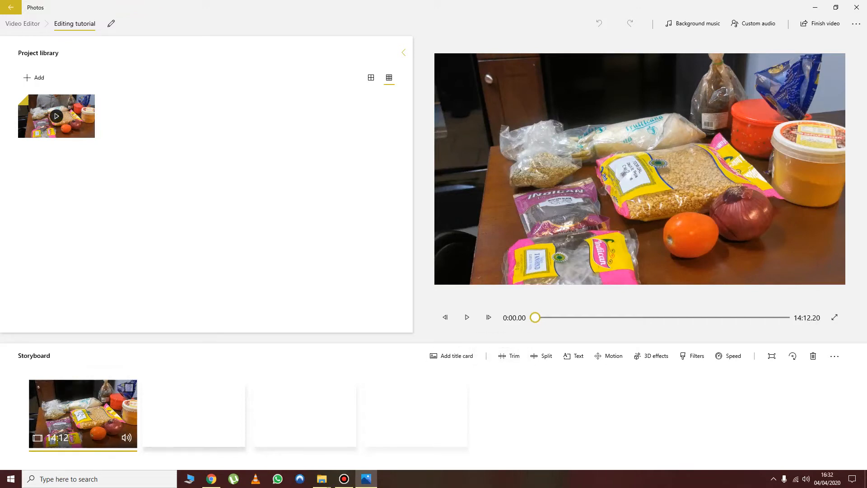
- Trim the beginning of the storyboard clip so that it starts at about 0:39.63
click(509, 356)
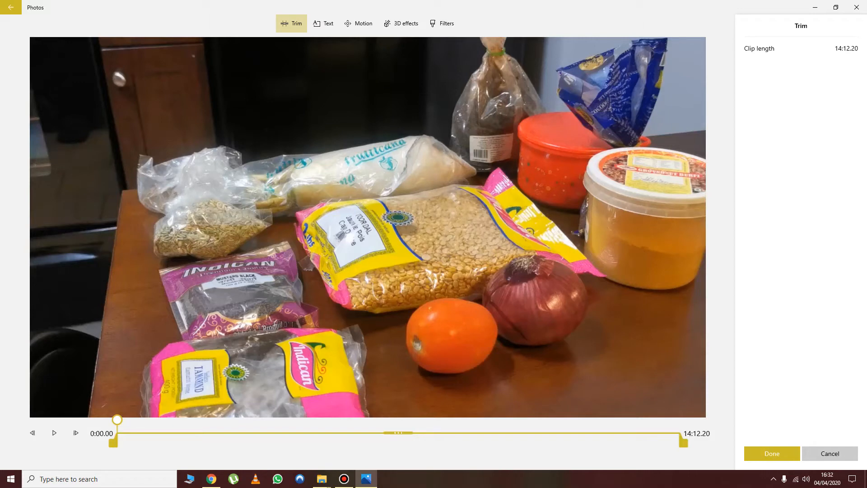
drag(113, 443, 143, 442)
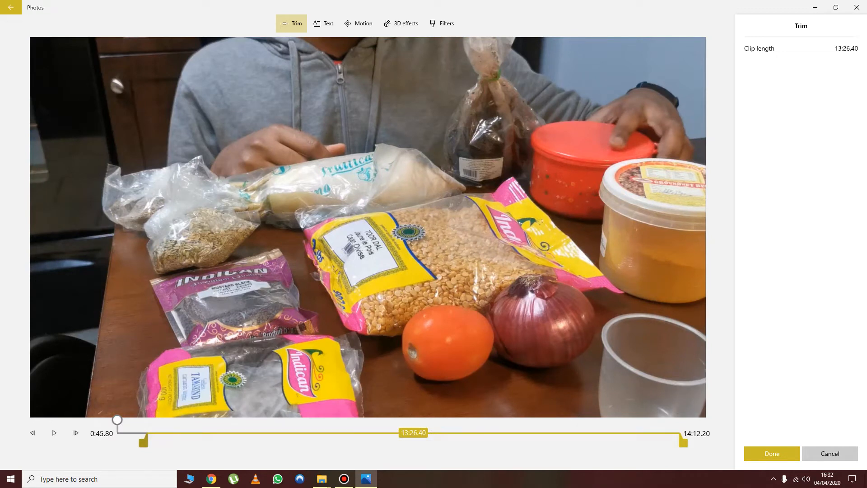
mouse_move(143, 442)
mouse_down()
mouse_move(128, 442)
mouse_move(178, 442)
mouse_move(139, 443)
mouse_up()
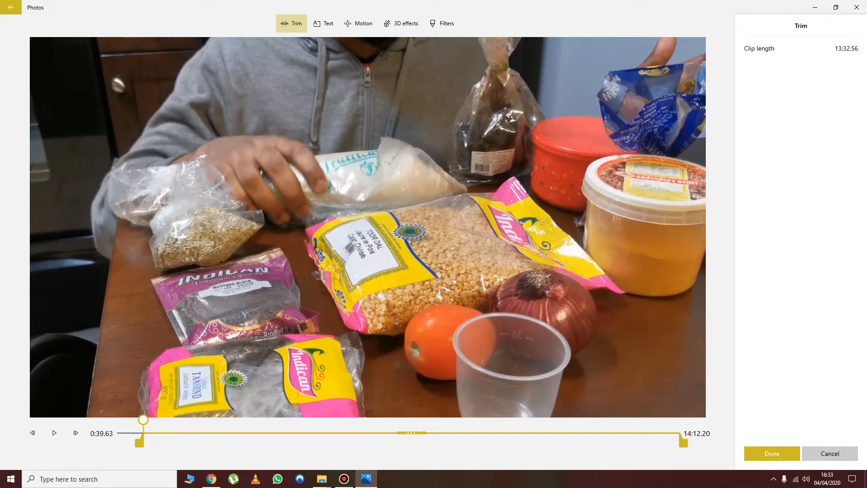
click(772, 453)
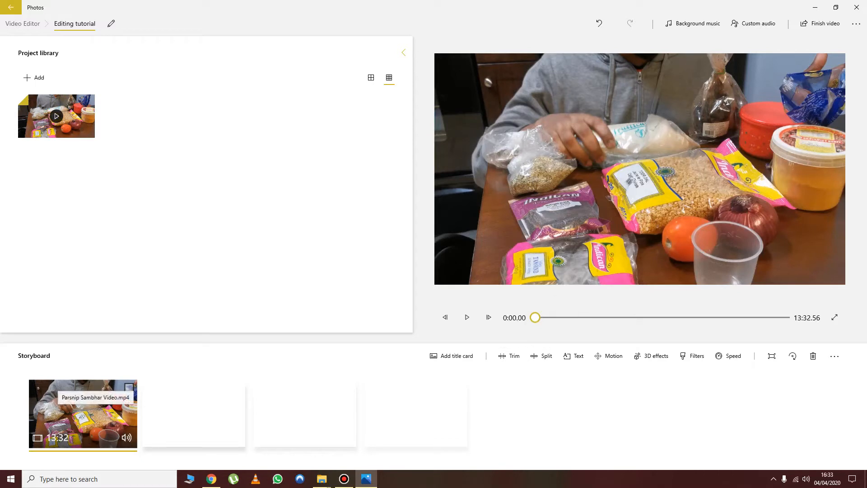
- Open the storyboard clip for adding text and choose the Fine Print animated text style
right_click(95, 412)
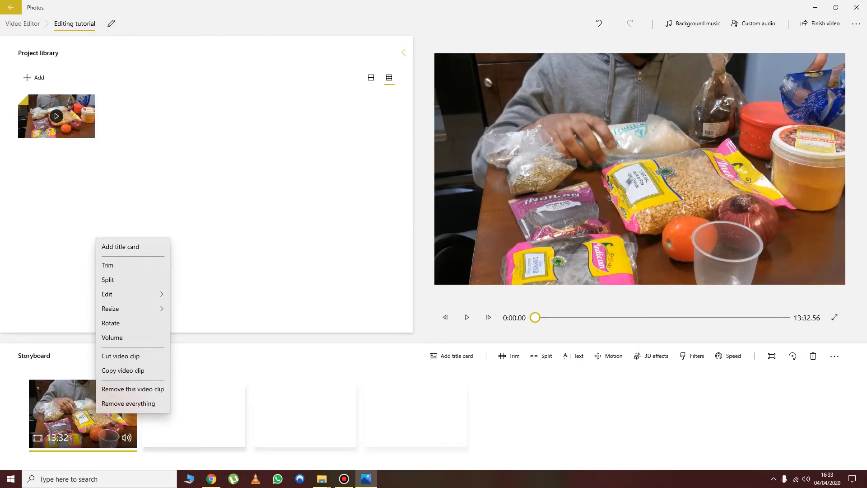
mouse_move(132, 295)
click(190, 297)
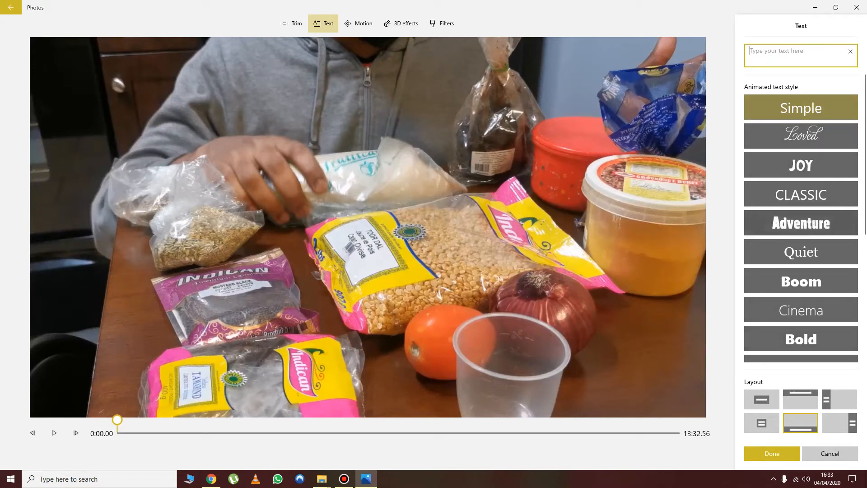
scroll(801, 217, down, 5)
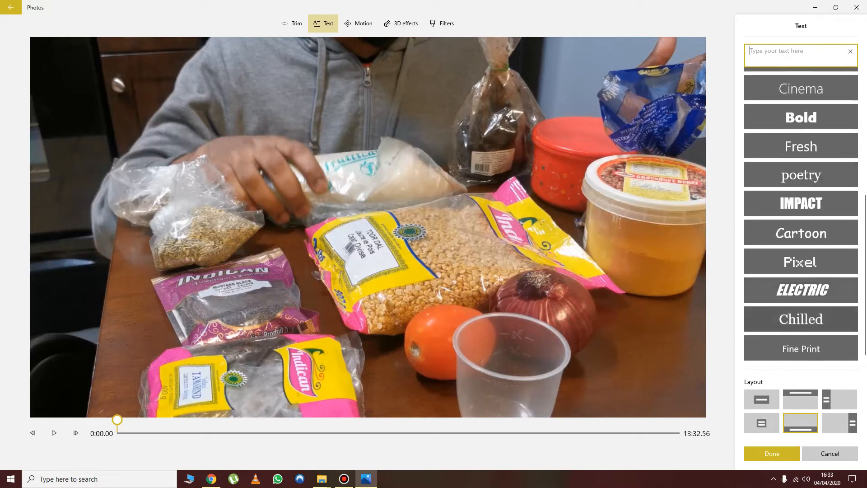
click(801, 320)
click(801, 290)
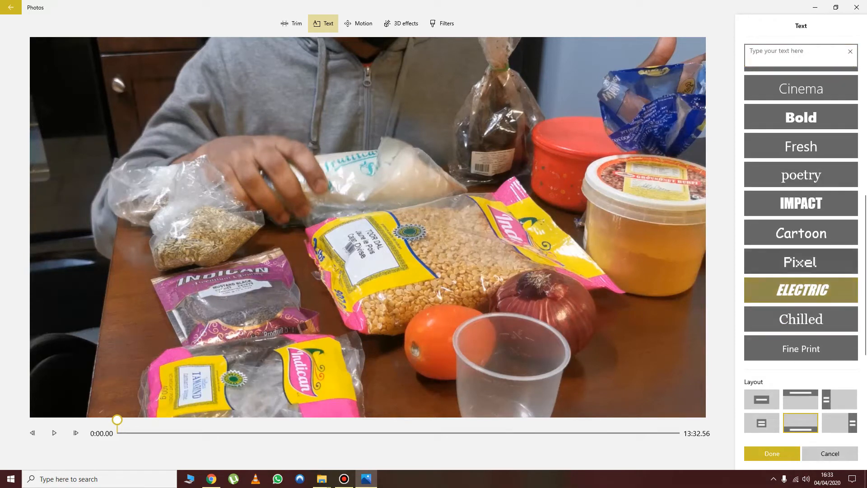
click(801, 319)
click(801, 348)
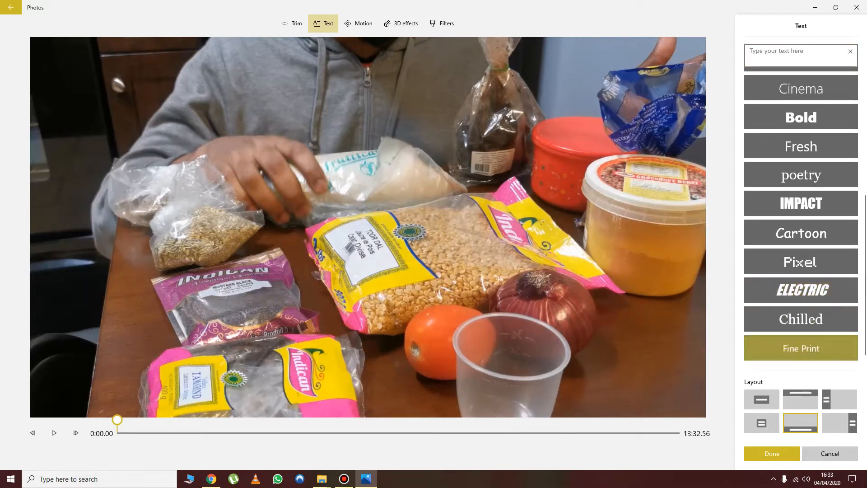
- Enter the caption "Ingredients required for Sambar: Toor Dal, Onion, Tomato, Tamarind, Turmeric, Sambar Powder."
click(800, 55)
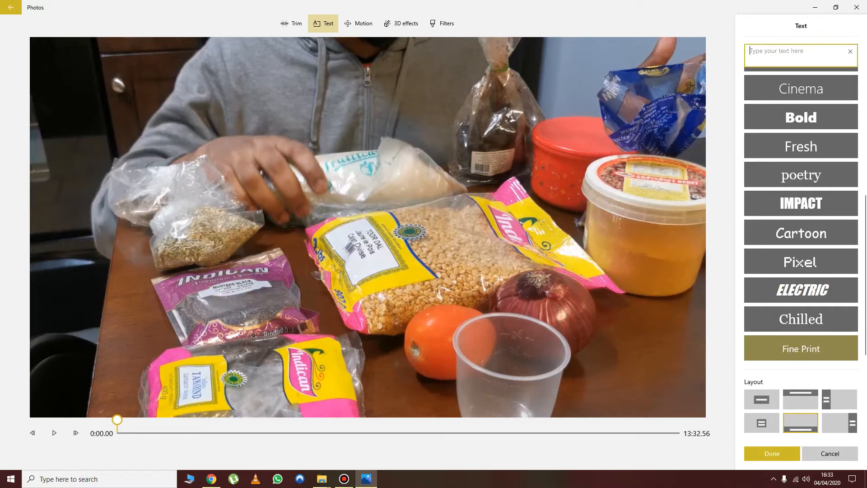
text(Ingredien)
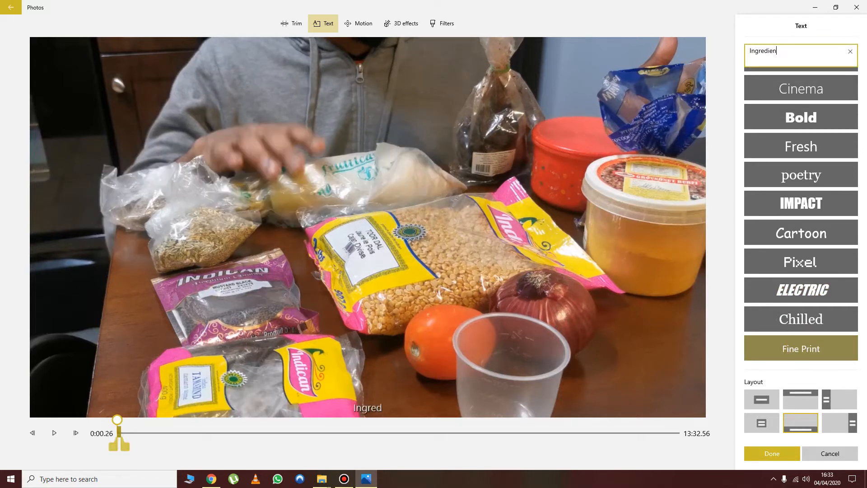
text(ts requ)
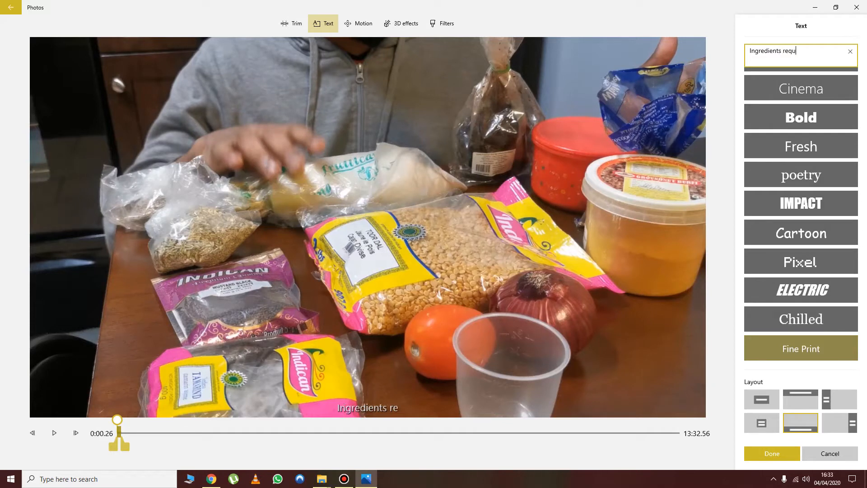
text(ired for Sambar:)
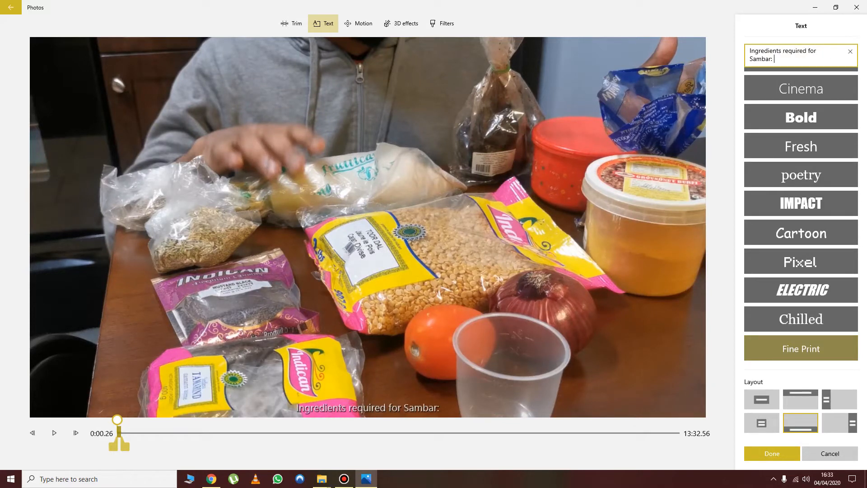
text( Lenti)
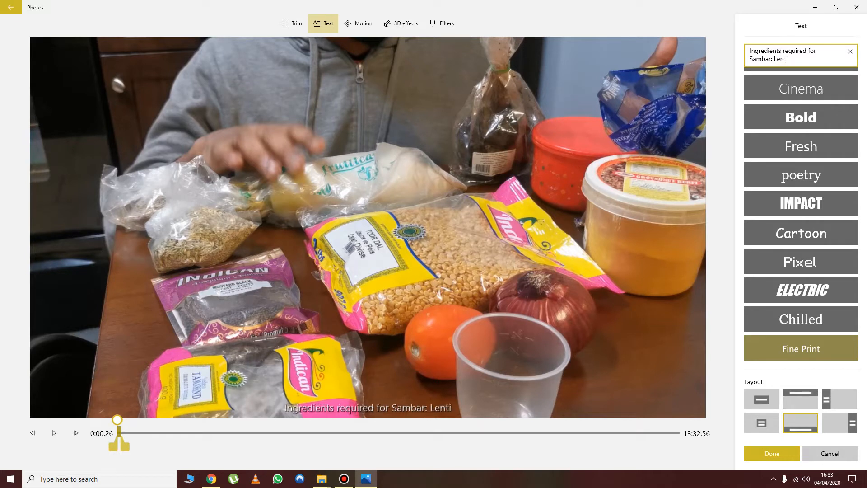
key(BackSpace)
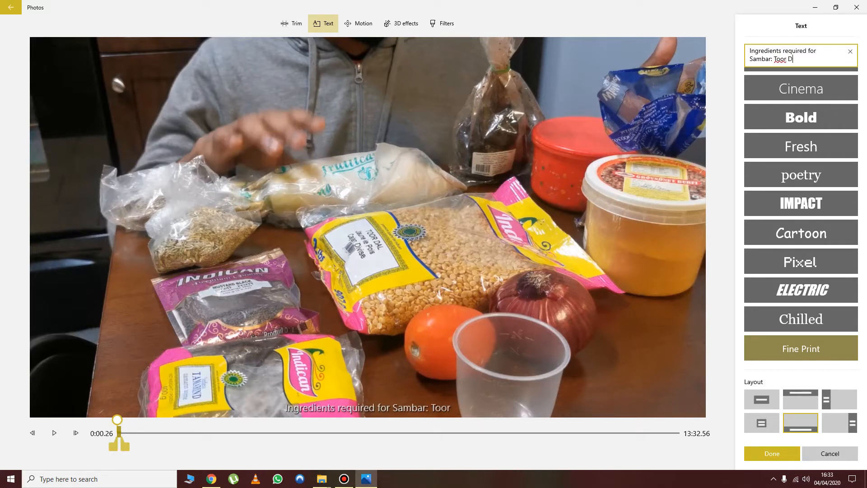
text(Dal, Onion)
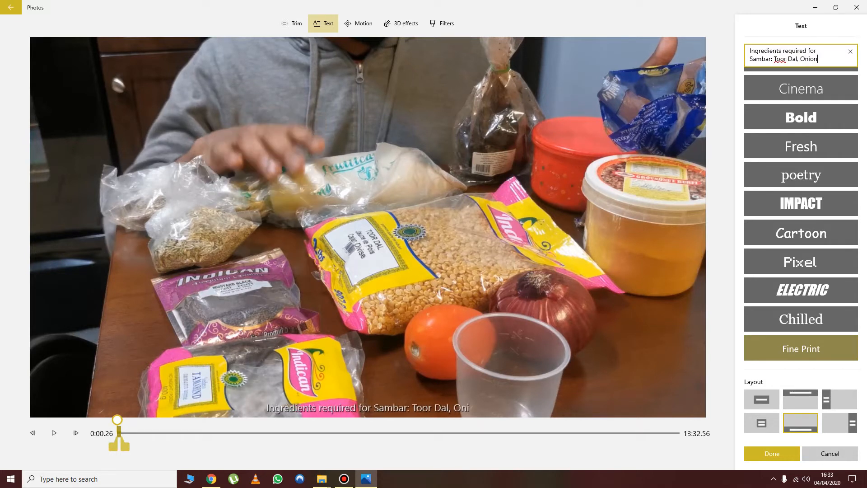
text(, Tomato,)
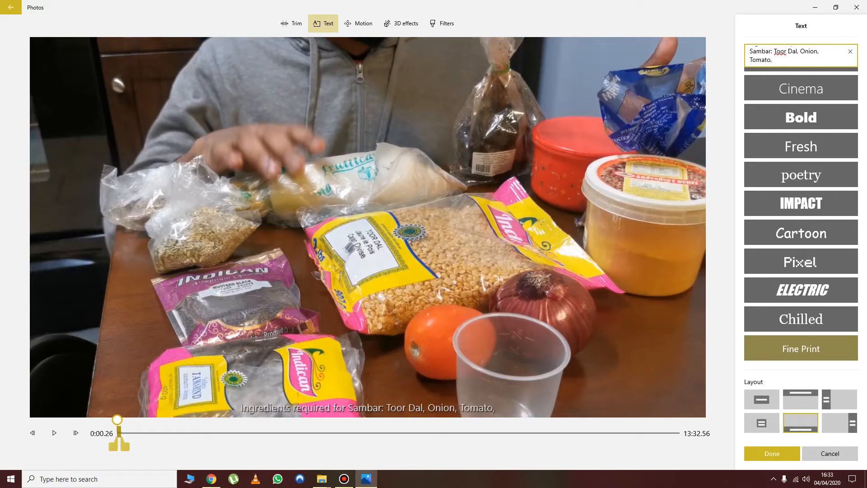
text( Tamarind)
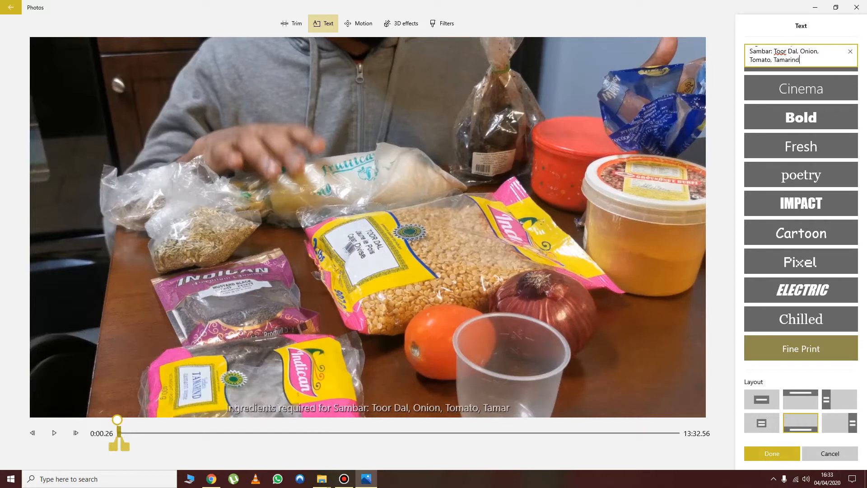
text(, Turm)
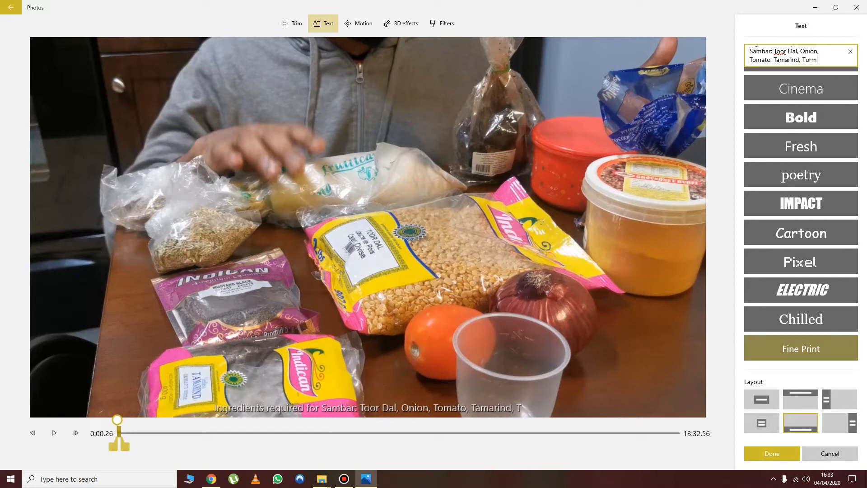
text(eric, Samba)
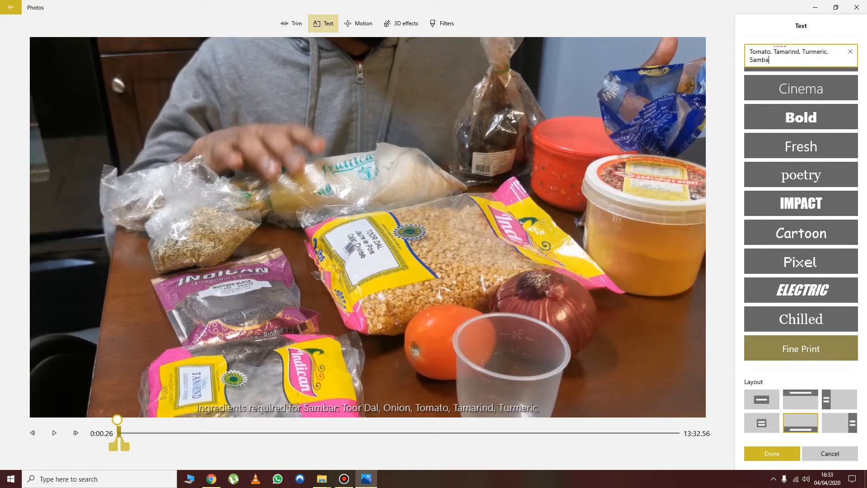
text(r Powd)
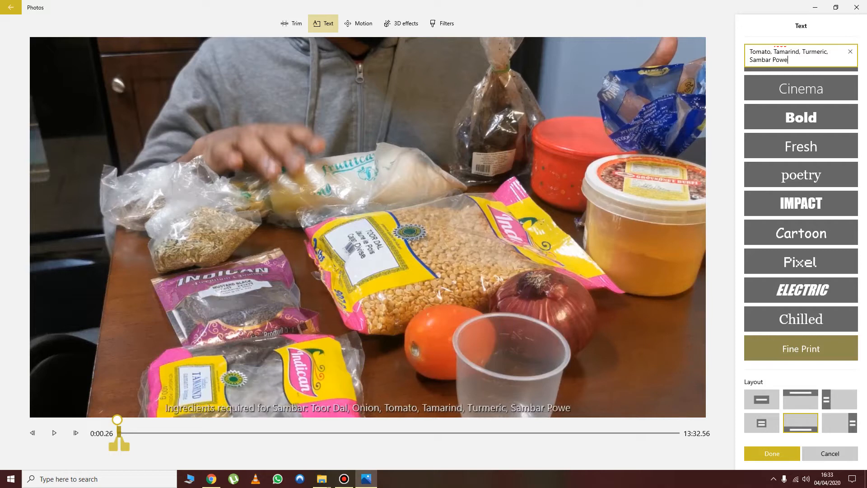
text(er.)
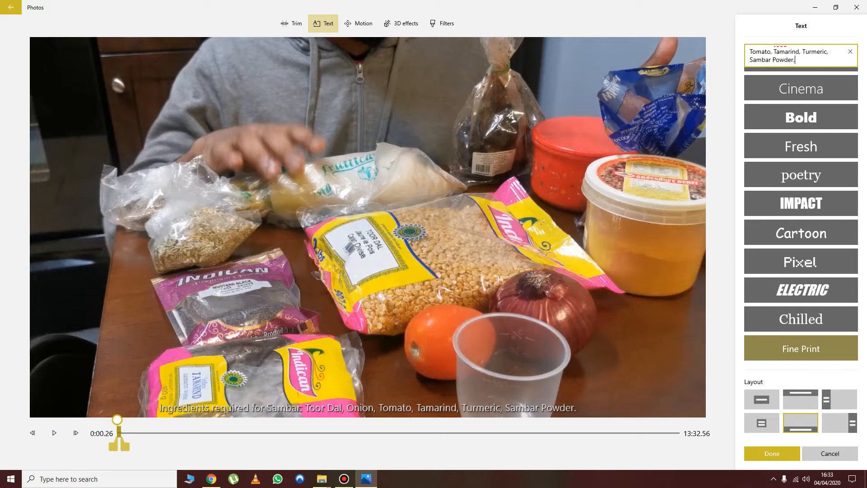
- Apply the Chilled style to the ingredients caption and extend its display to the 0:30.00 mark
click(780, 319)
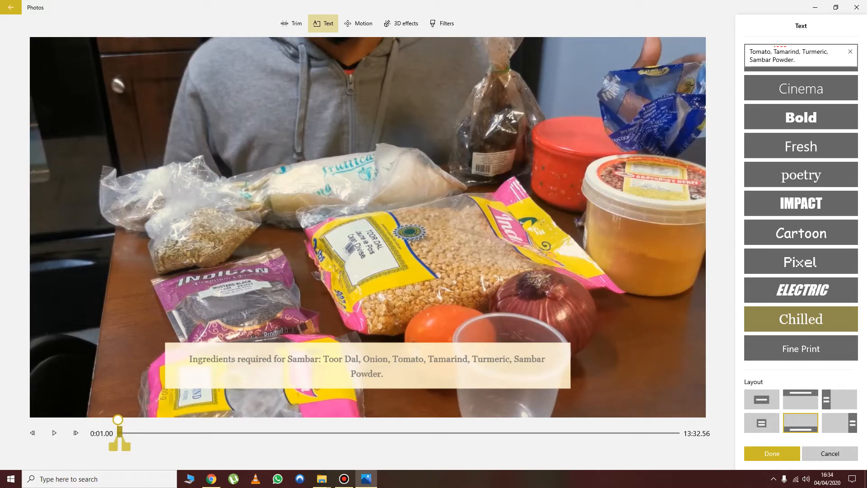
drag(120, 440, 142, 446)
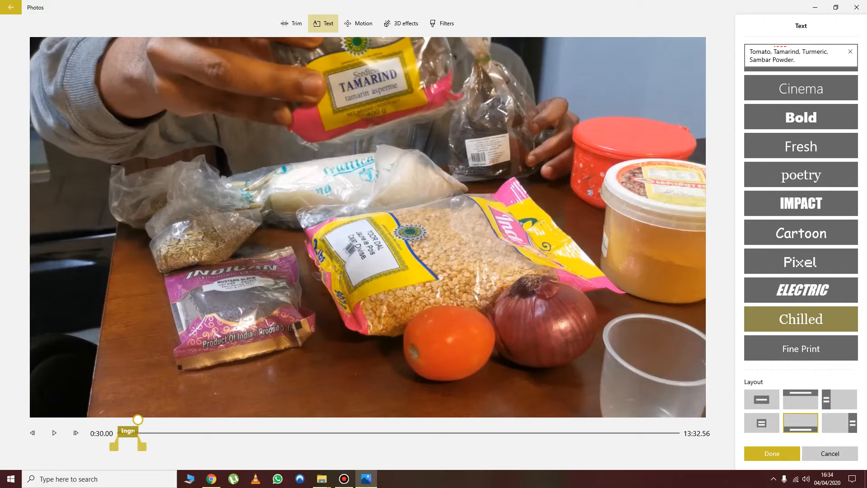
click(772, 453)
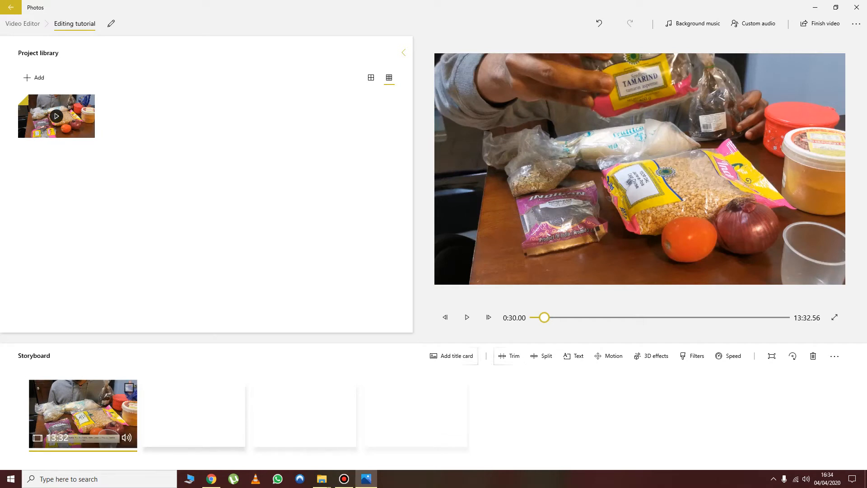
- Play the captioned clip in the preview and skip ahead to about 2:31
click(467, 317)
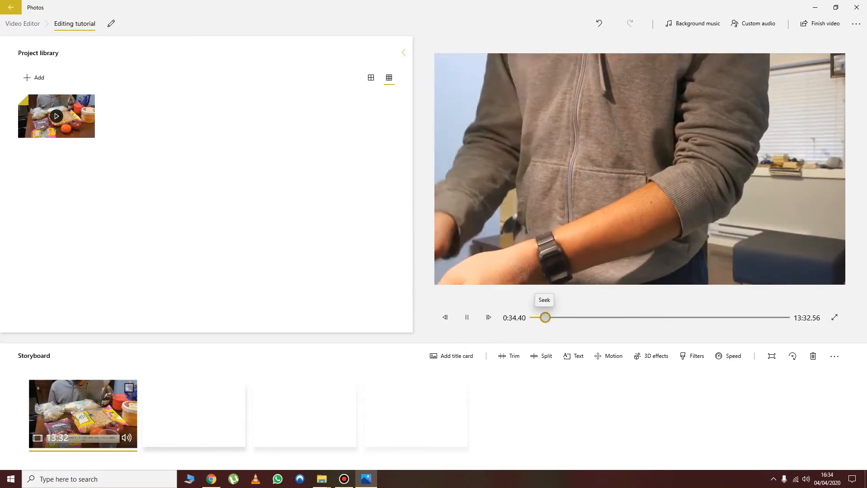
drag(546, 318, 580, 317)
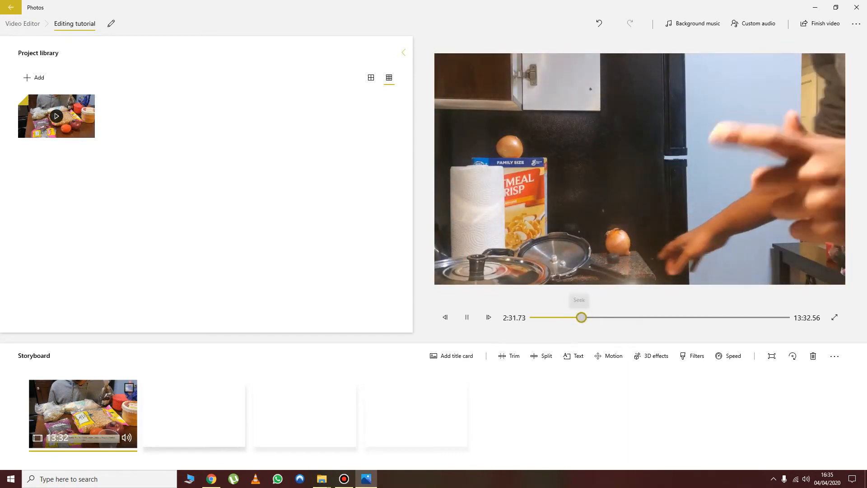
- Stop the preview and split the storyboard clip at 0:34.56
click(467, 318)
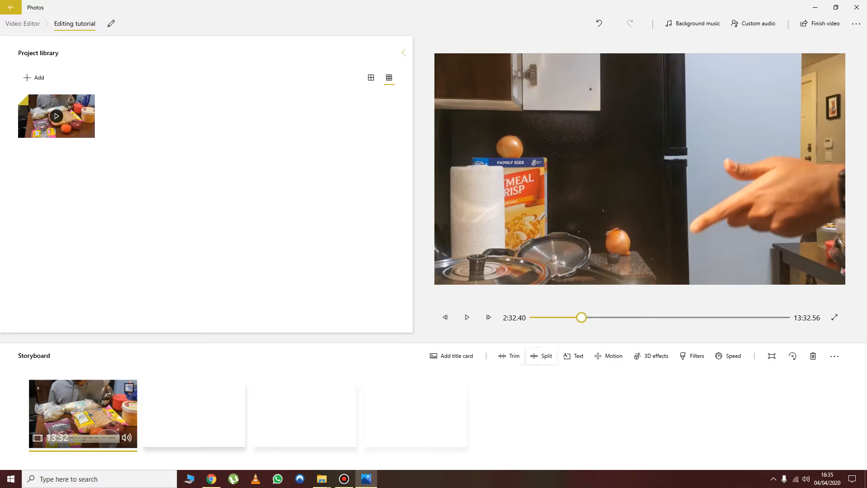
click(541, 356)
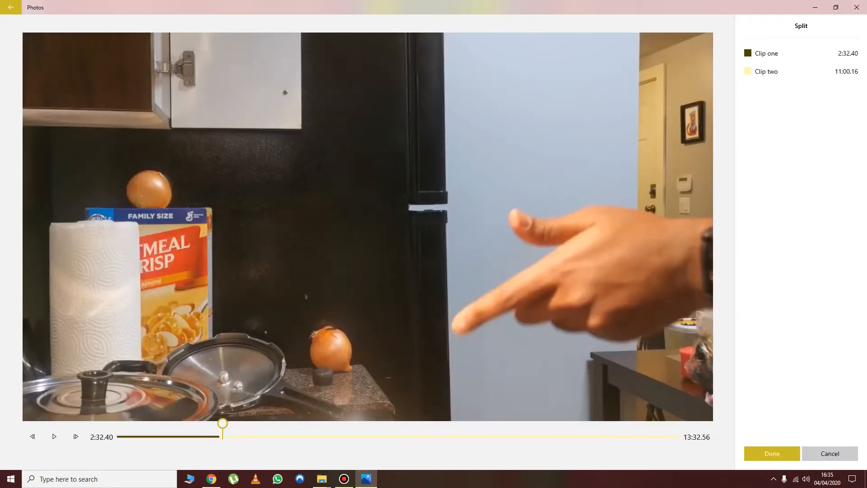
drag(222, 423, 141, 424)
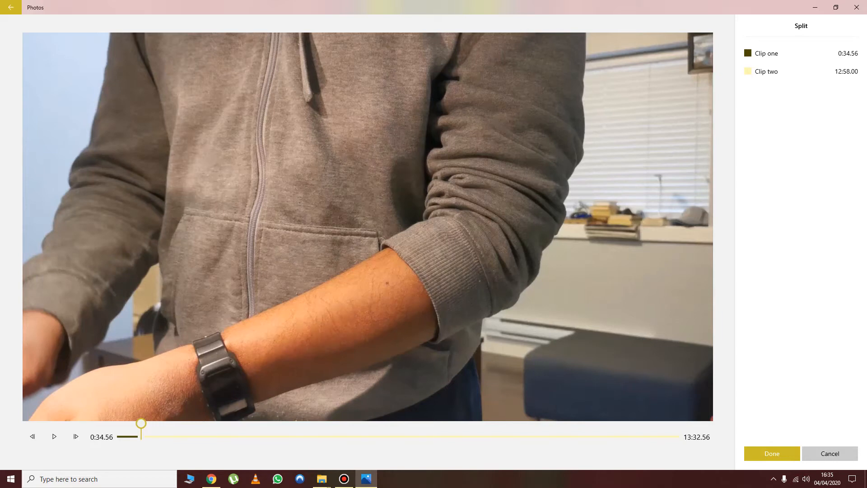
click(772, 453)
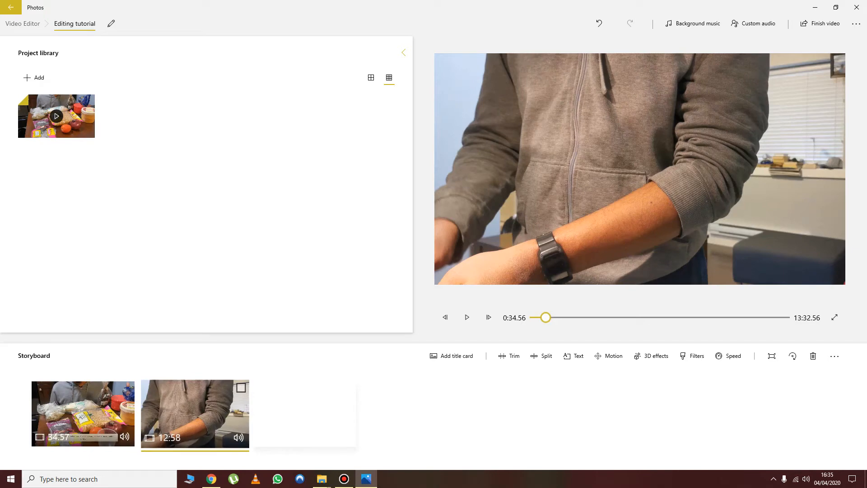
- Split the second storyboard clip at 9:12.36
right_click(214, 414)
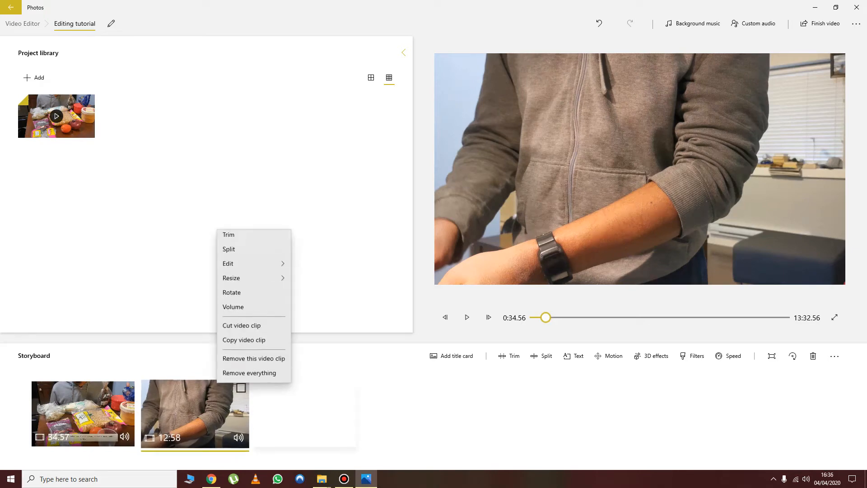
key(Escape)
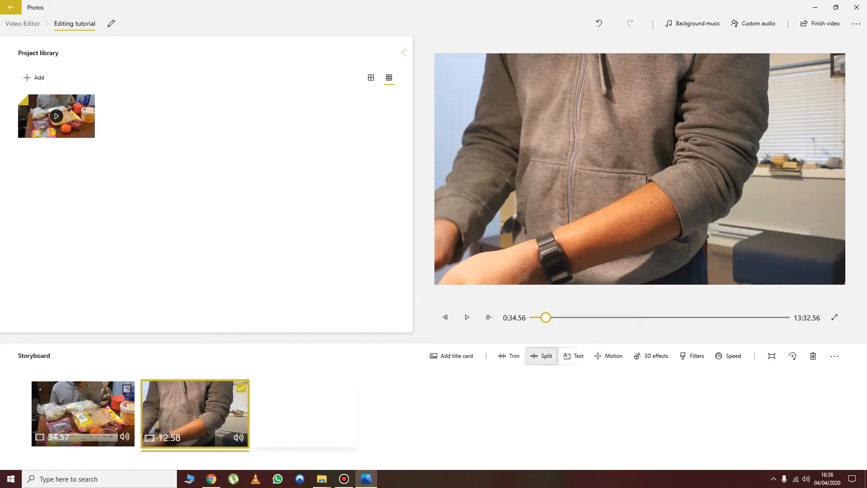
click(541, 356)
drag(117, 423, 516, 423)
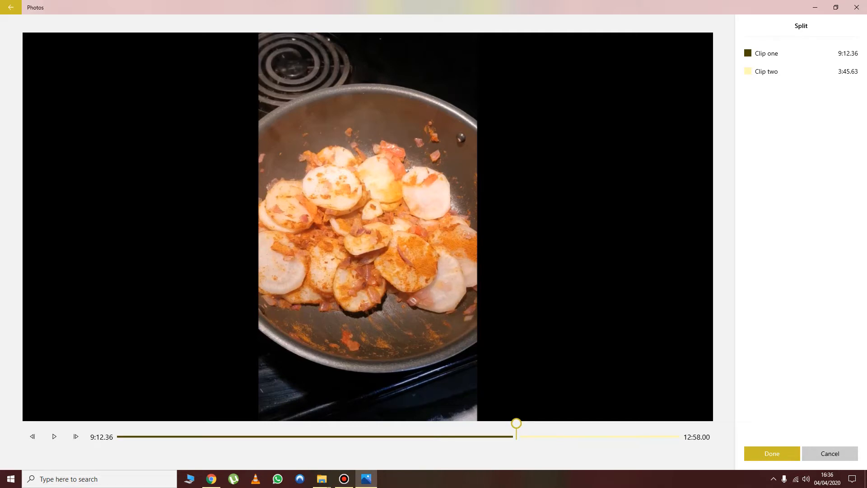
click(772, 453)
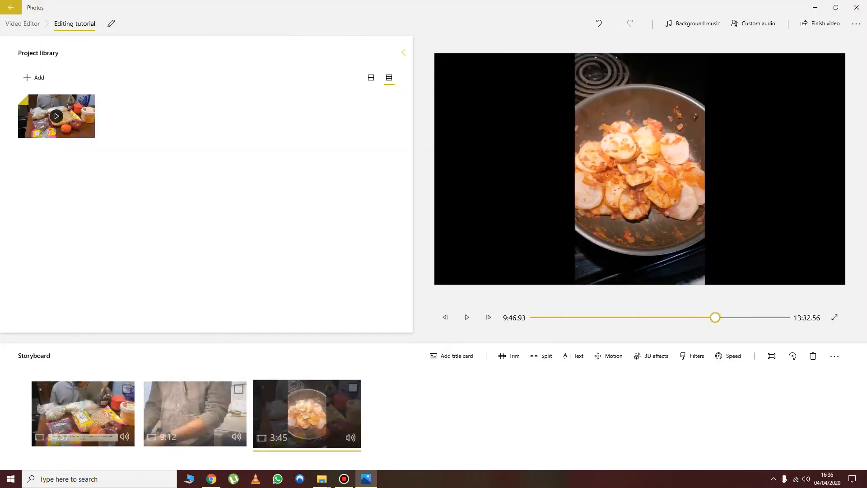
- Speed up the middle storyboard clip so that it runs for about 34.53 seconds
click(188, 414)
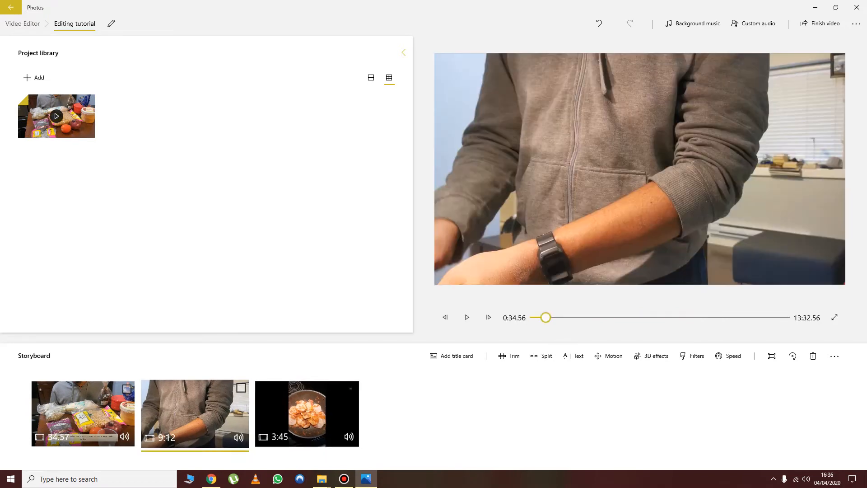
click(241, 388)
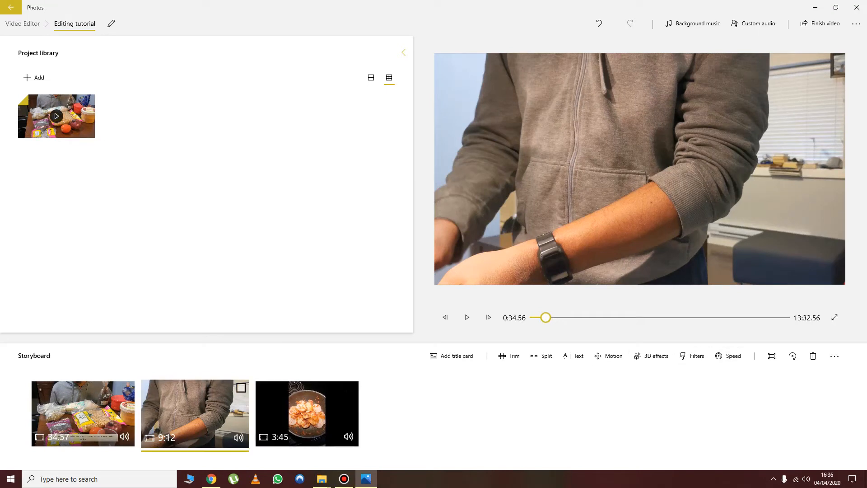
click(241, 388)
click(728, 356)
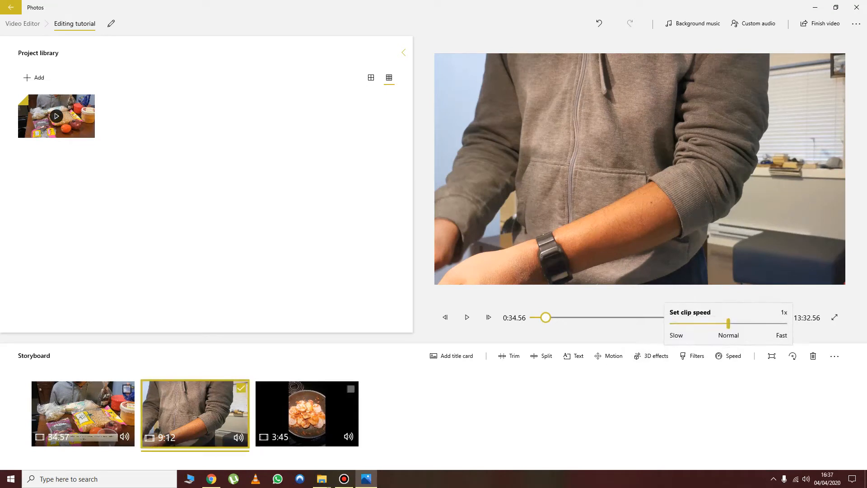
drag(729, 323, 772, 324)
key(Escape)
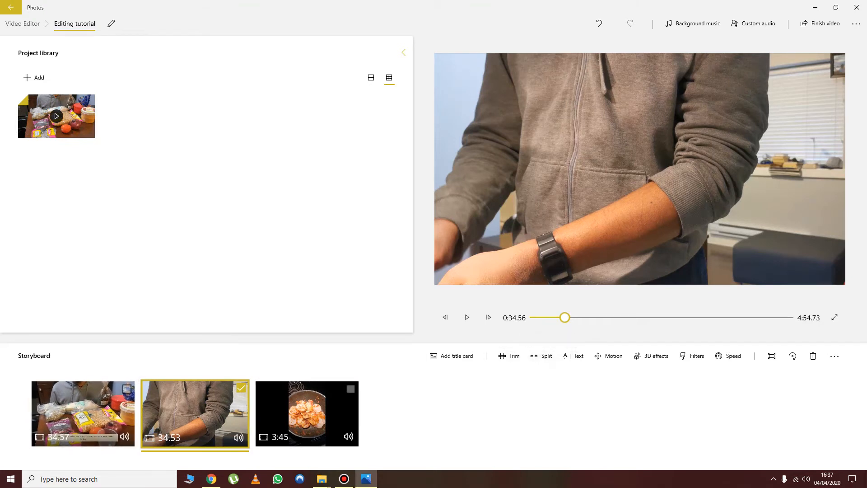
- Add the caption "Saute Onions, add tomato, add Parsnip, add cooked lentils after it's" to the middle clip
click(241, 388)
right_click(207, 401)
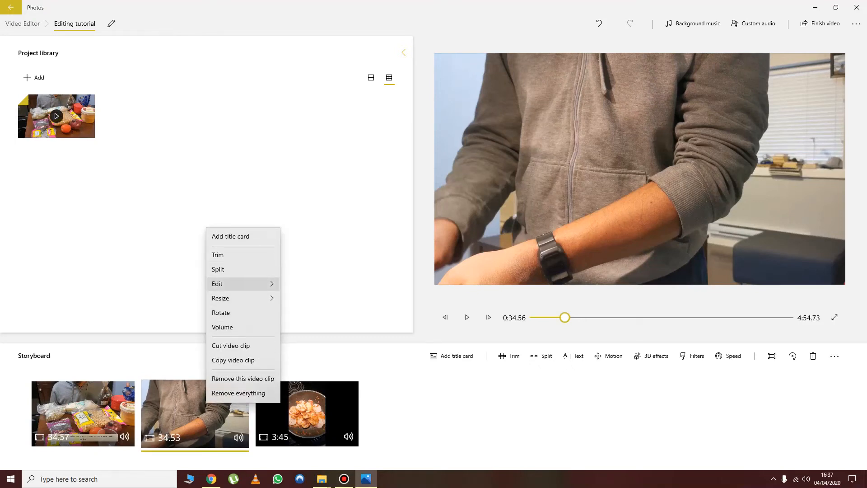
mouse_move(240, 283)
click(290, 286)
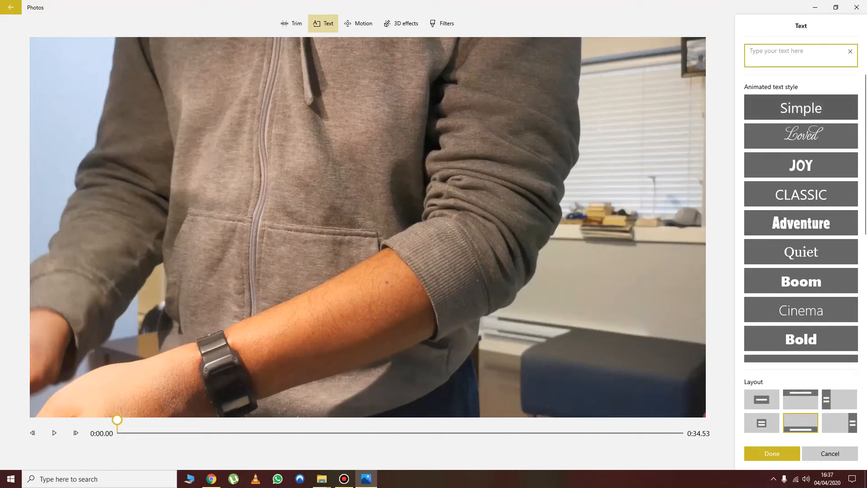
text(Saute Onions)
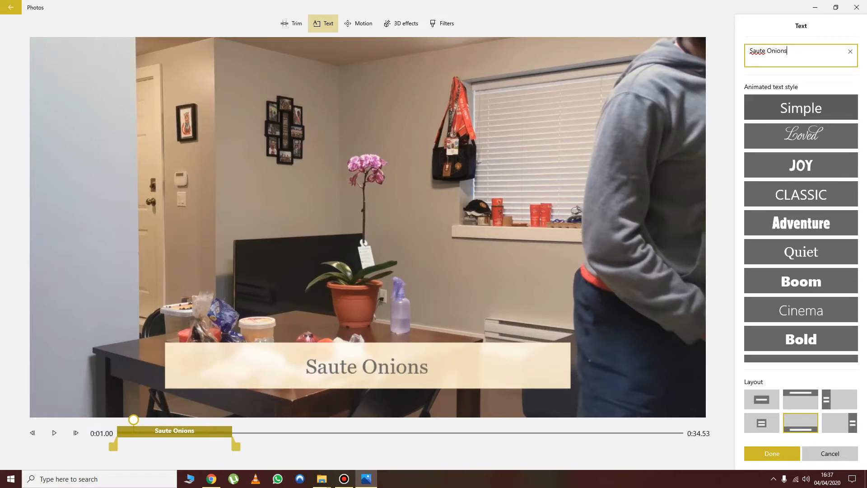
text(, add to)
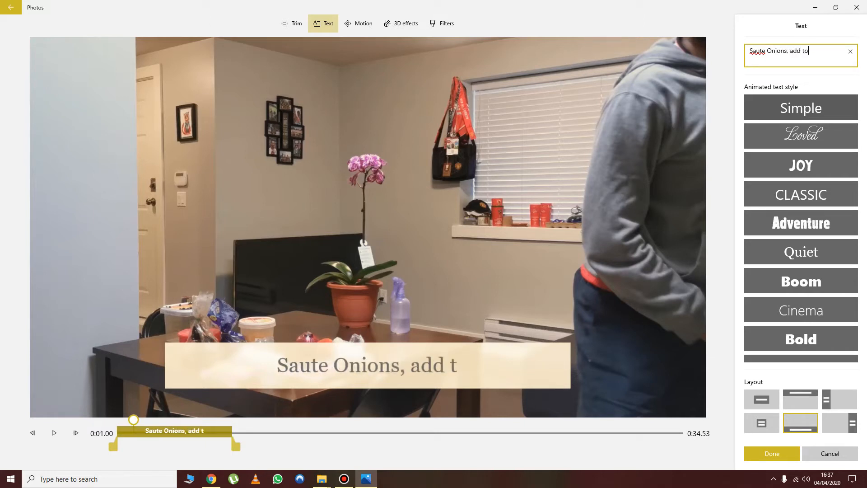
text(mato, add cooke)
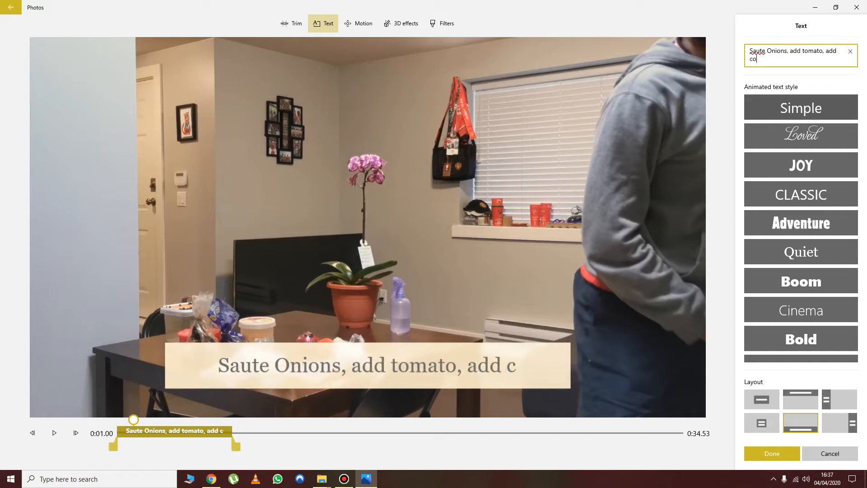
key(BackSpace)
key(BackSpace)
key(BackSpace)
key(BackSpace)
key(BackSpace)
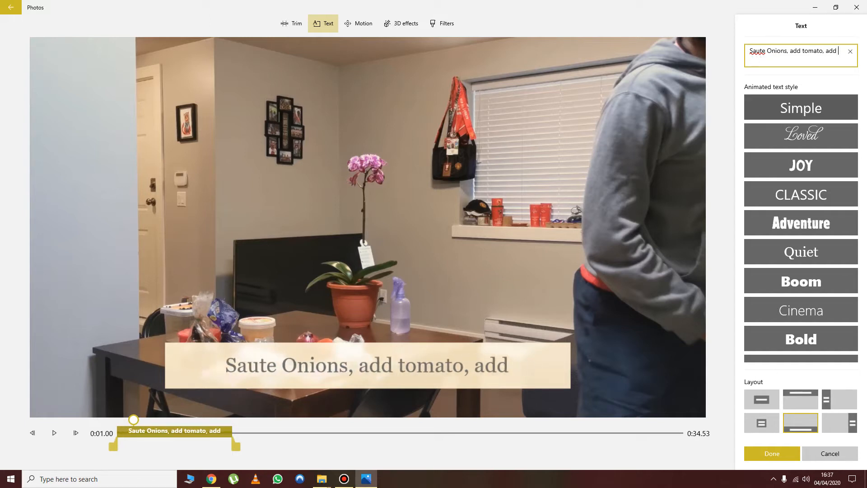
text(Parsnip, )
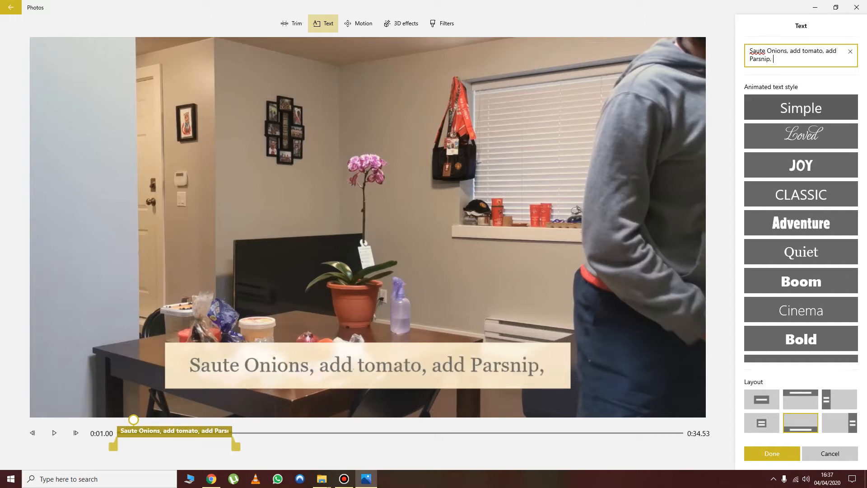
text(add cooked )
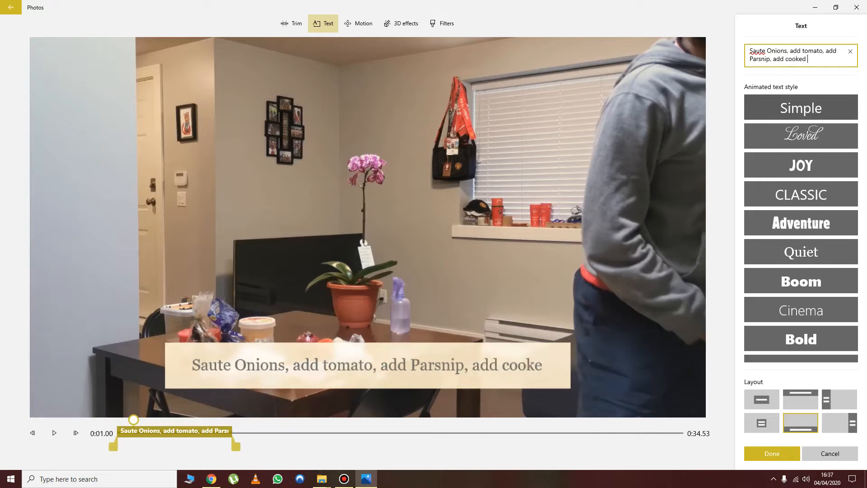
text(lentils af)
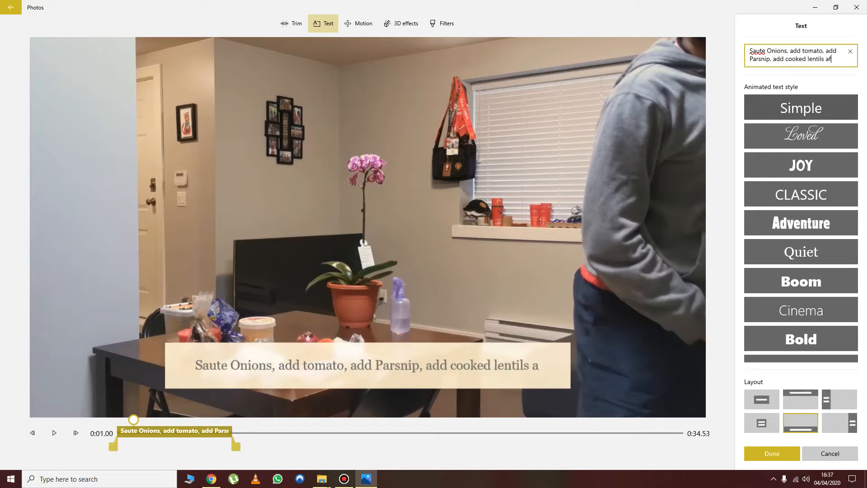
text(ter it's)
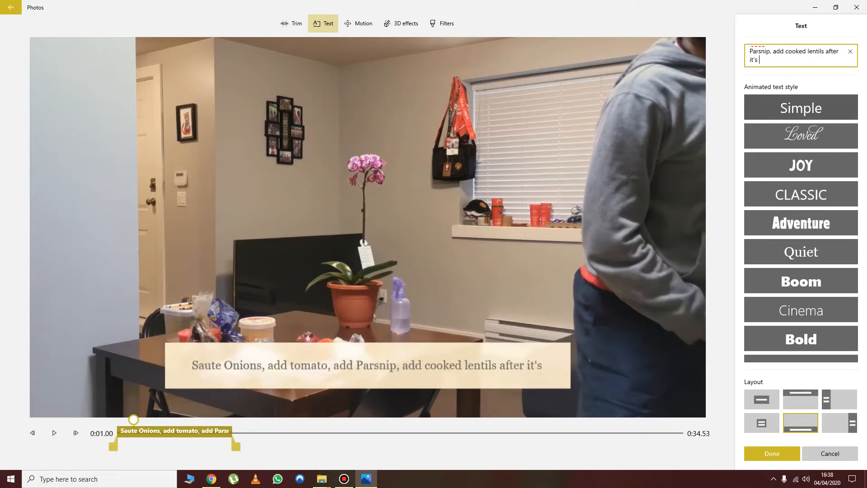
- Replace "cooked lentils after it's" in the caption with "sambar powder." and extend its display over the whole 34.53-second clip
key(BackSpace)
key(BackSpace)
key(BackSpace)
key(BackSpace)
key(BackSpace)
key(BackSpace)
key(BackSpace)
key(BackSpace)
key(BackSpace)
key(BackSpace)
key(BackSpace)
key(BackSpace)
key(BackSpace)
key(BackSpace)
key(BackSpace)
key(BackSpace)
key(BackSpace)
key(BackSpace)
key(BackSpace)
key(BackSpace)
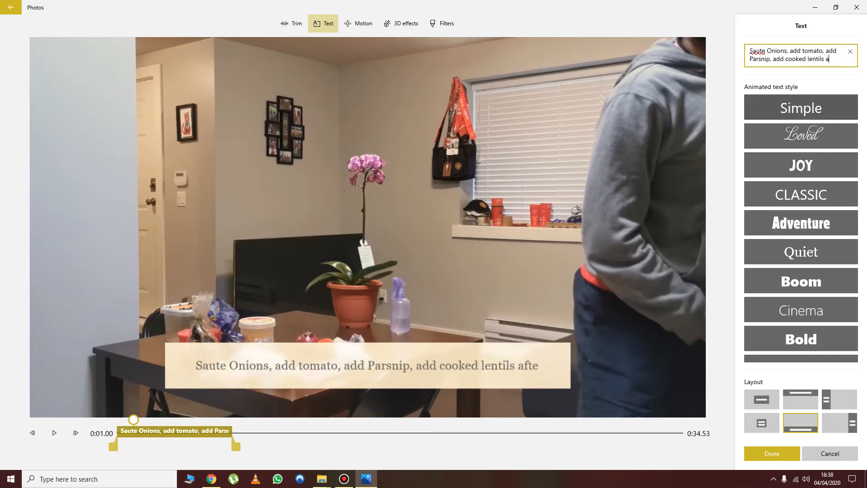
key(BackSpace)
key(BackSpace)
key(BackSpace)
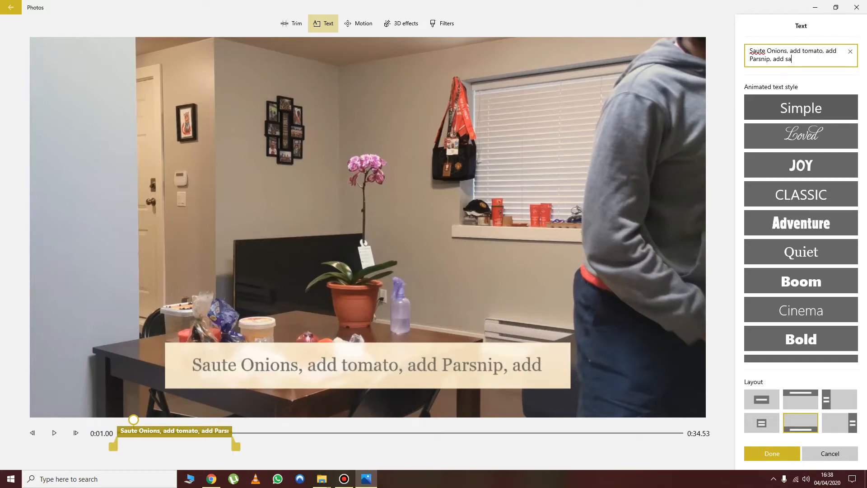
text(sambar powder.)
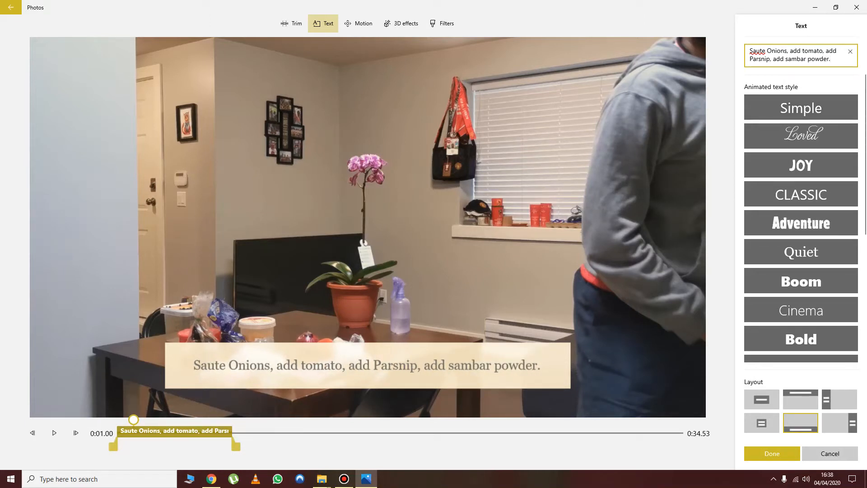
drag(236, 446, 687, 445)
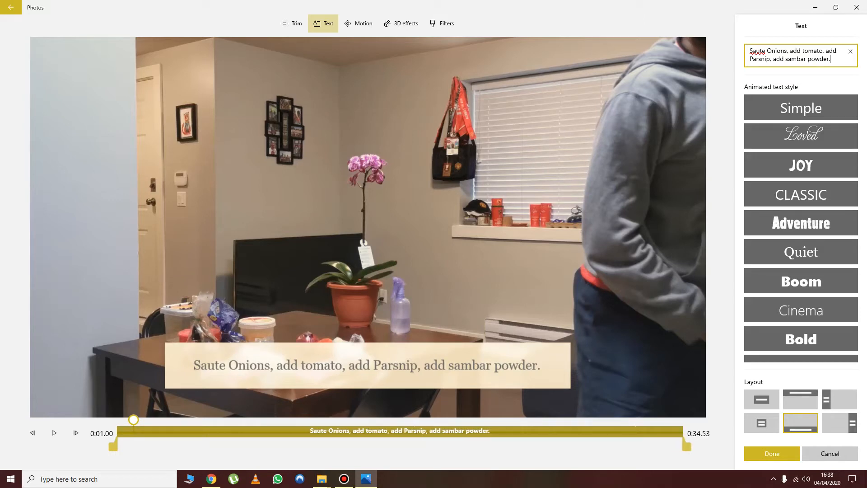
click(772, 453)
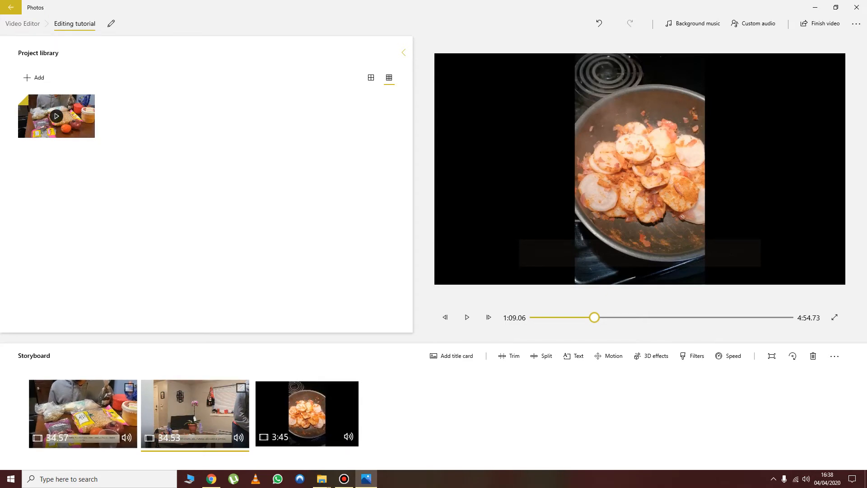
- Browse the full range of 3D effects available for the first storyboard clip, then leave without applying any
right_click(127, 402)
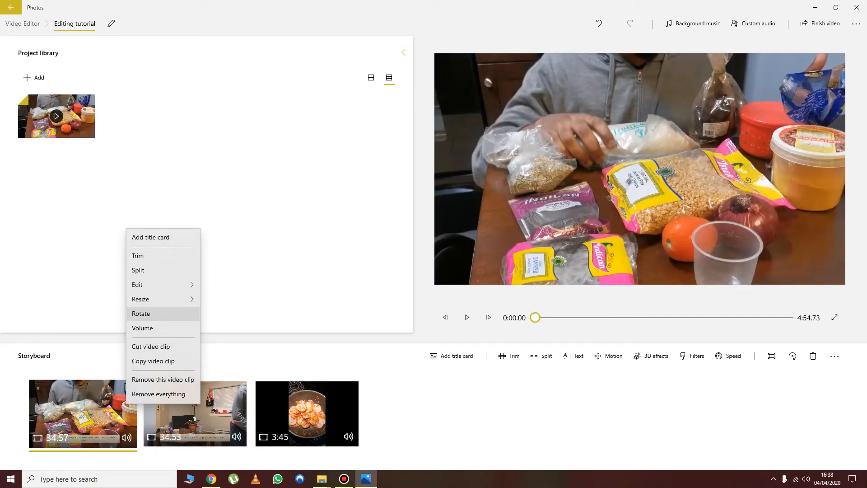
mouse_move(163, 285)
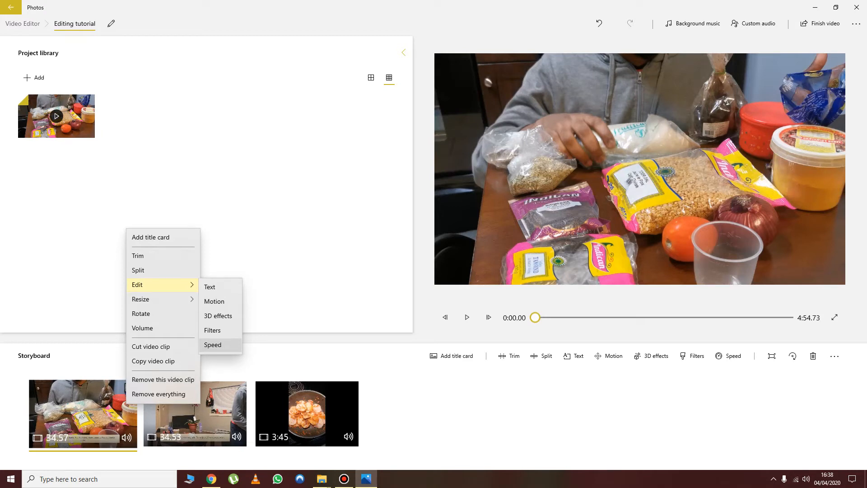
click(218, 316)
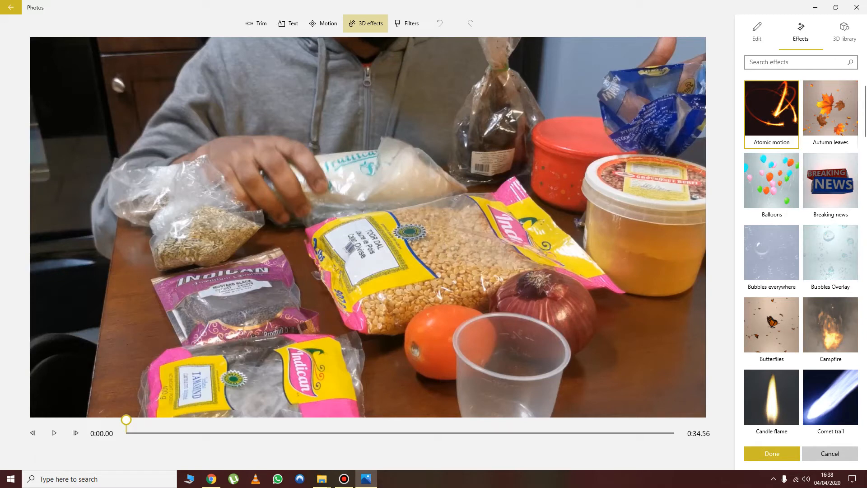
scroll(831, 253, down, 3)
scroll(801, 257, down, 20)
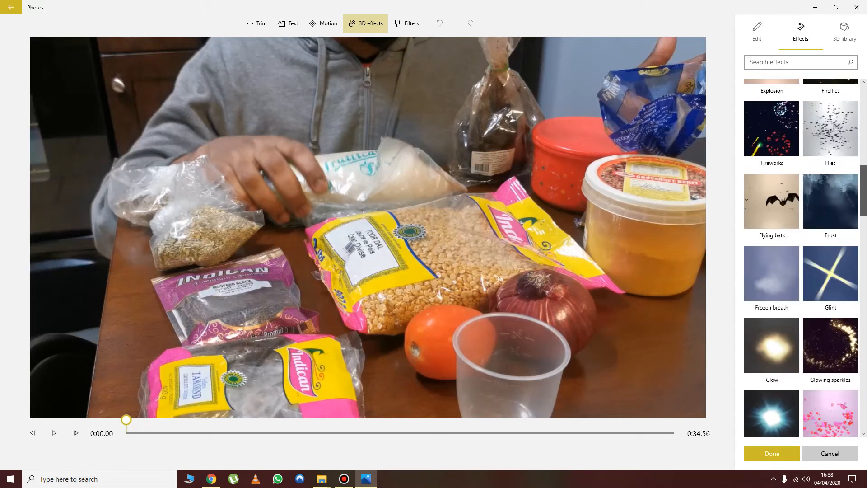
scroll(801, 258, down, 10)
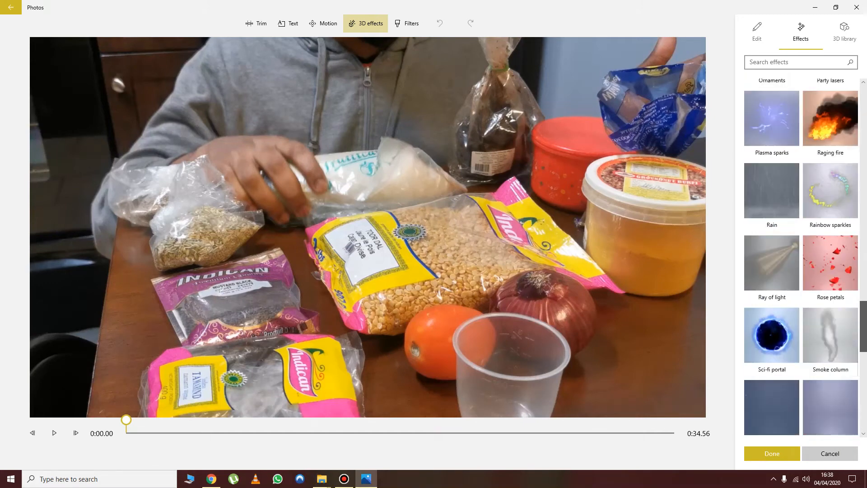
scroll(801, 258, down, 6)
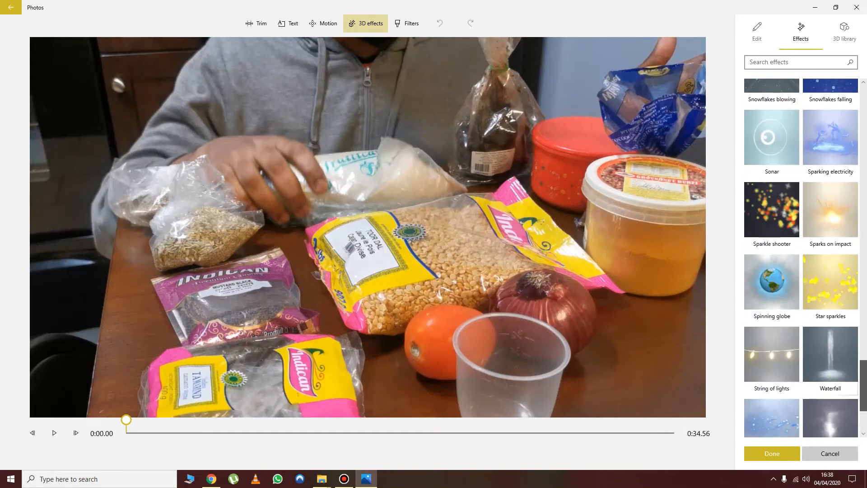
scroll(801, 257, down, 3)
scroll(801, 258, up, 10)
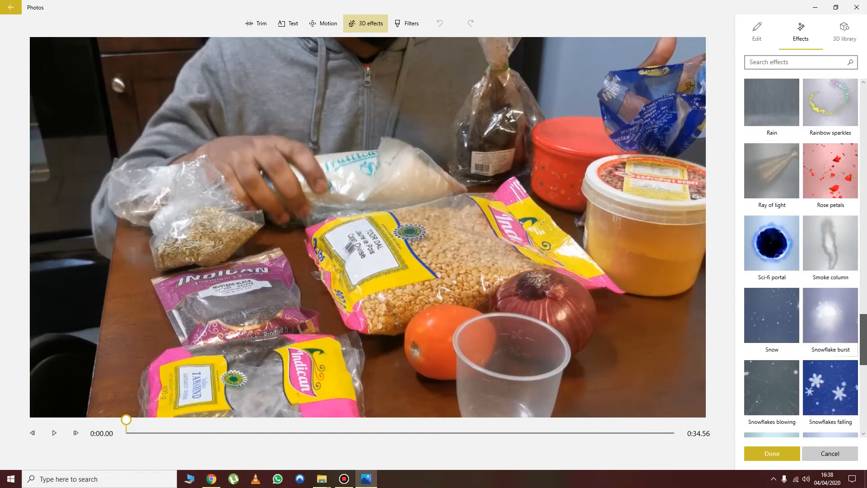
scroll(801, 258, up, 6)
scroll(801, 258, down, 11)
scroll(801, 258, down, 4)
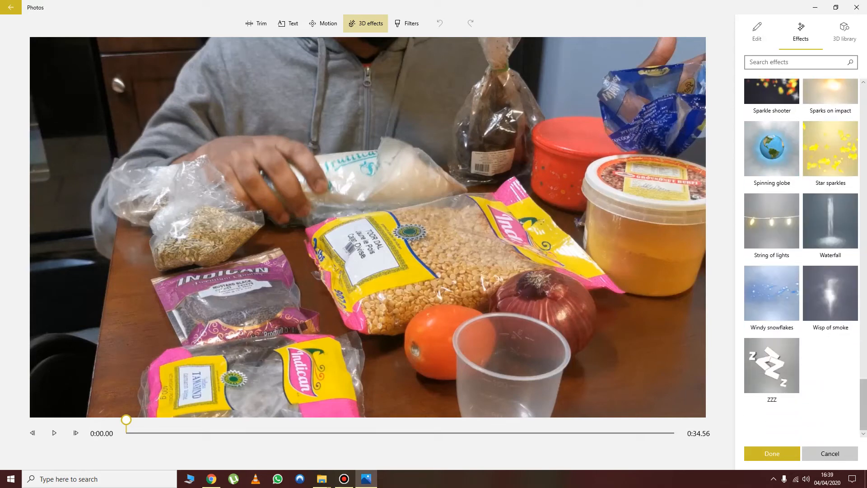
click(831, 454)
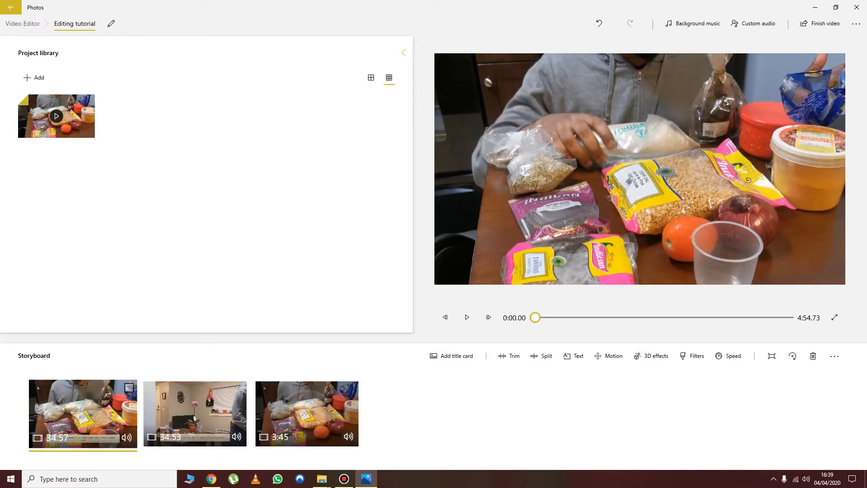
- Add the Confetti fountain 3D effect to the last storyboard clip
click(304, 395)
right_click(304, 394)
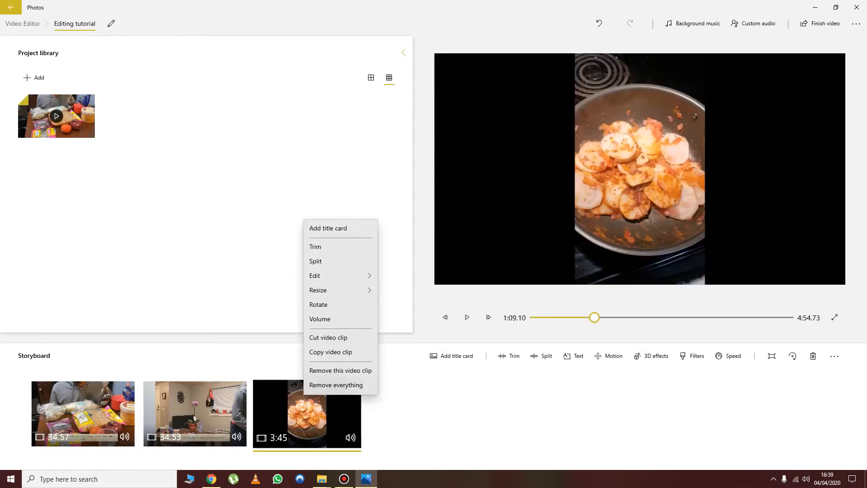
mouse_move(339, 276)
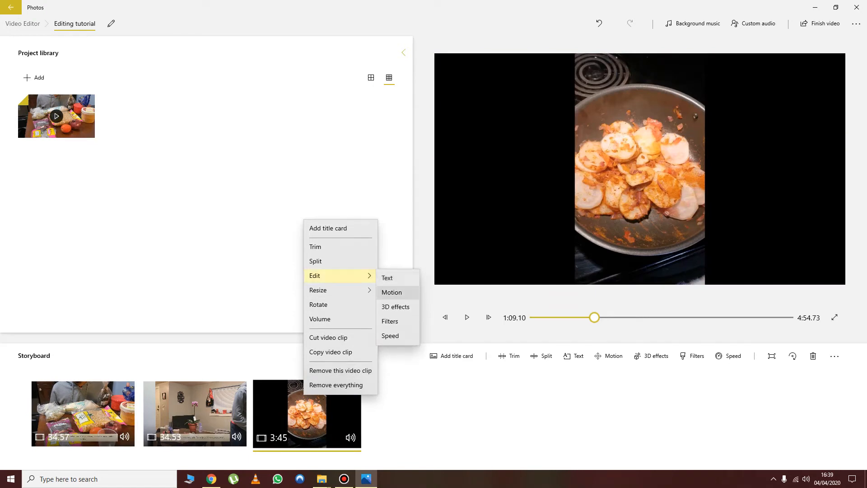
click(395, 307)
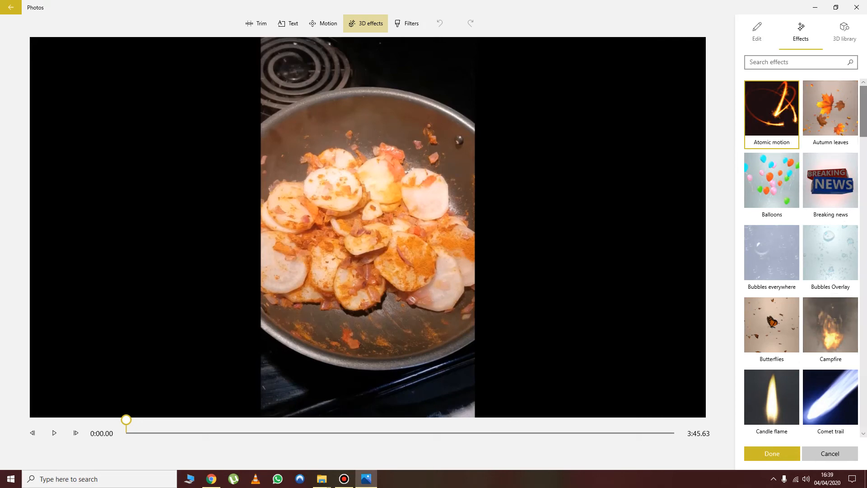
scroll(801, 258, down, 3)
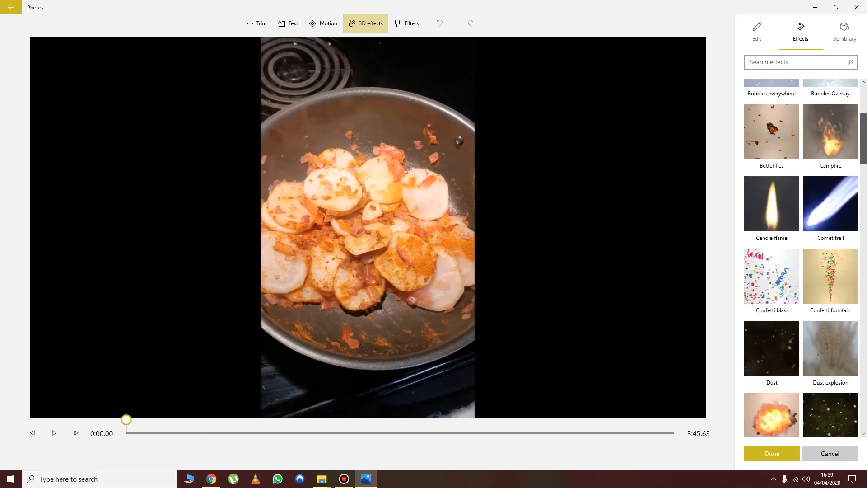
scroll(800, 258, down, 4)
scroll(801, 258, up, 3)
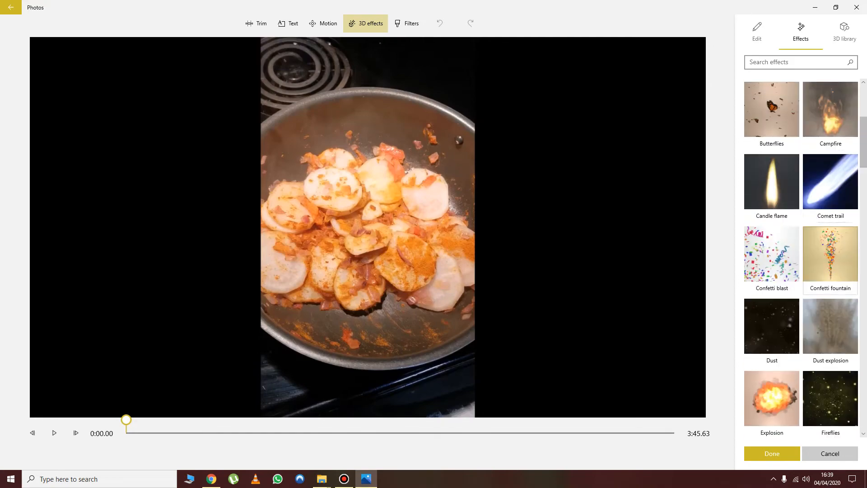
click(830, 256)
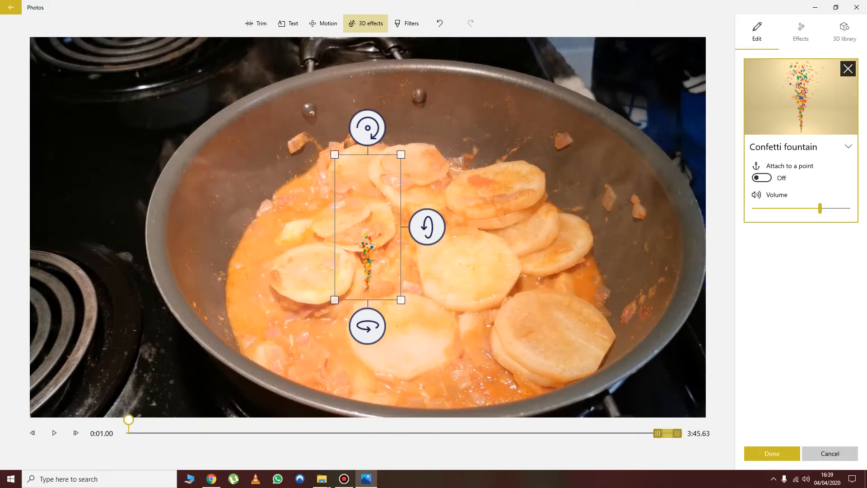
- Limit the confetti fountain to a short span around 3:31 and place it over the far rim of the sambar pot
drag(658, 433, 466, 433)
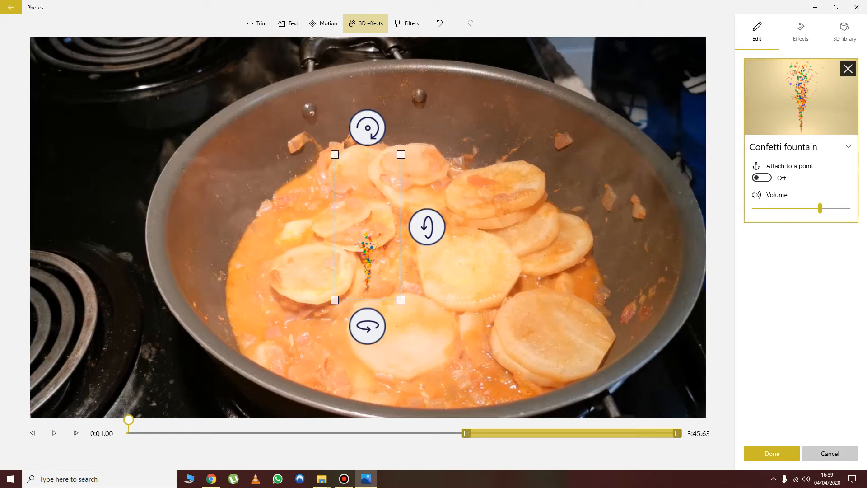
drag(345, 190, 406, 133)
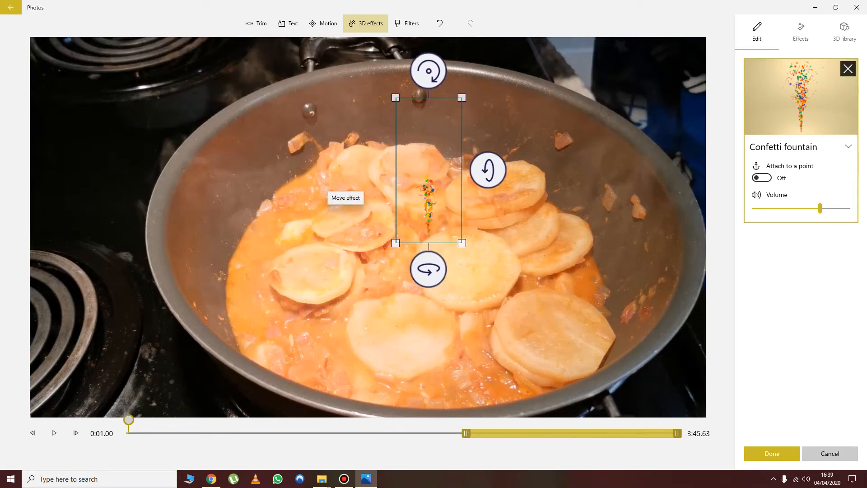
key(space)
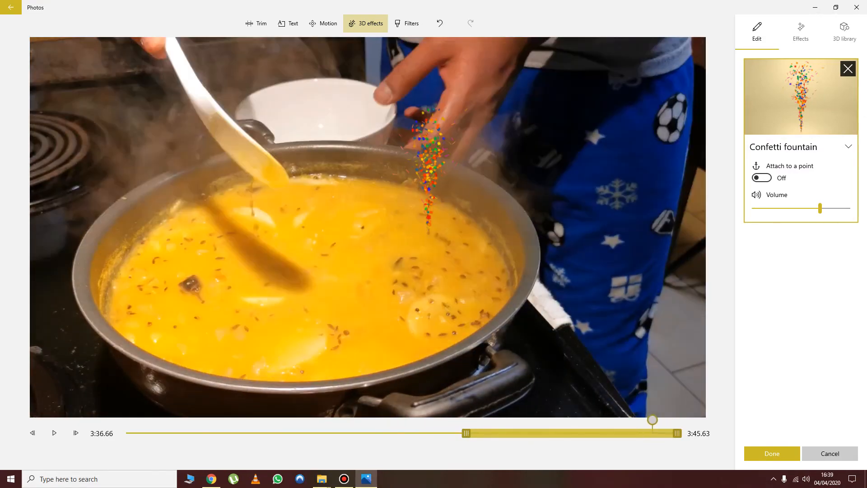
drag(652, 420, 639, 420)
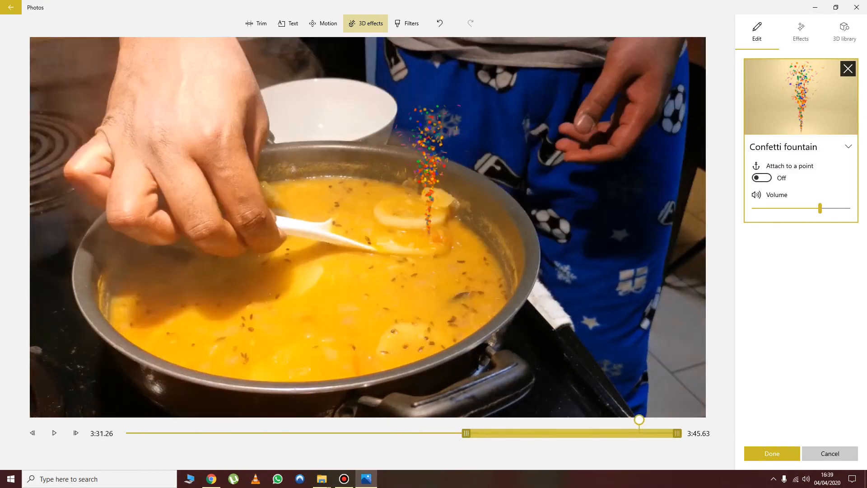
drag(466, 433, 620, 433)
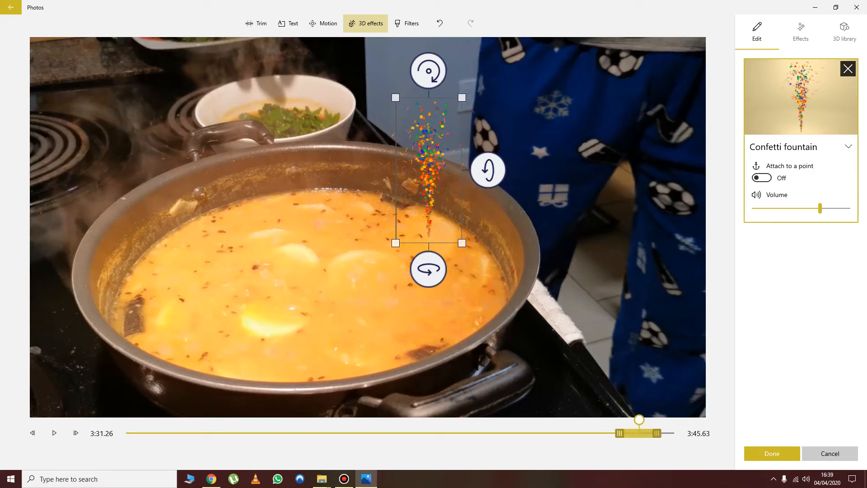
drag(428, 170, 295, 176)
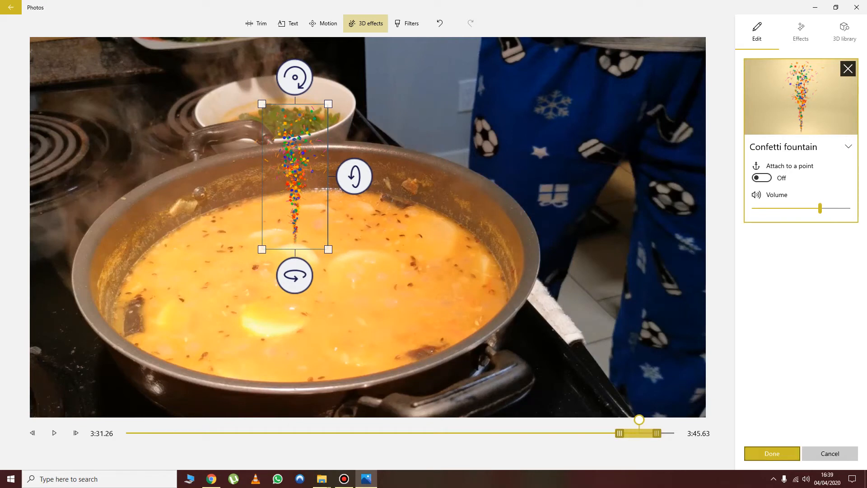
click(772, 453)
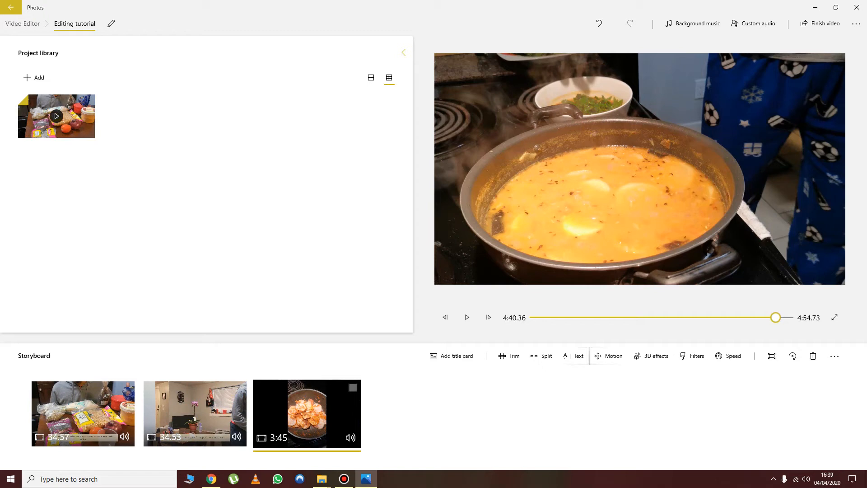
- Add a title card and move it to the very beginning of the storyboard
click(452, 356)
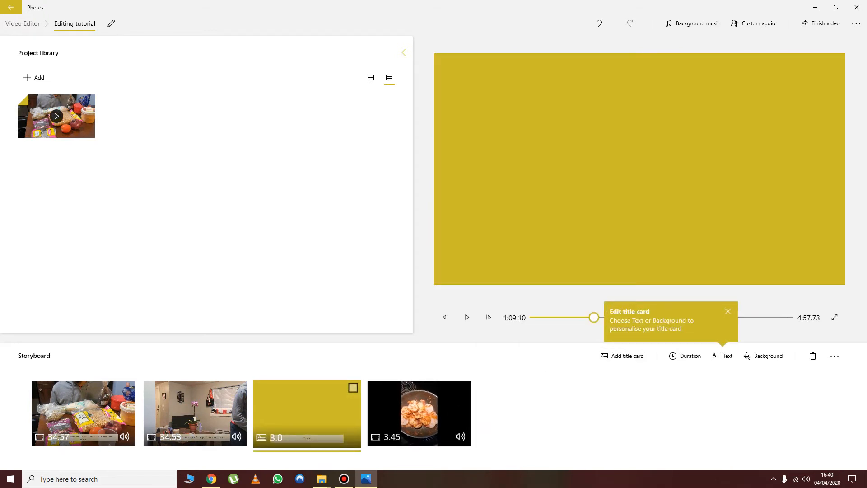
drag(307, 414, 81, 411)
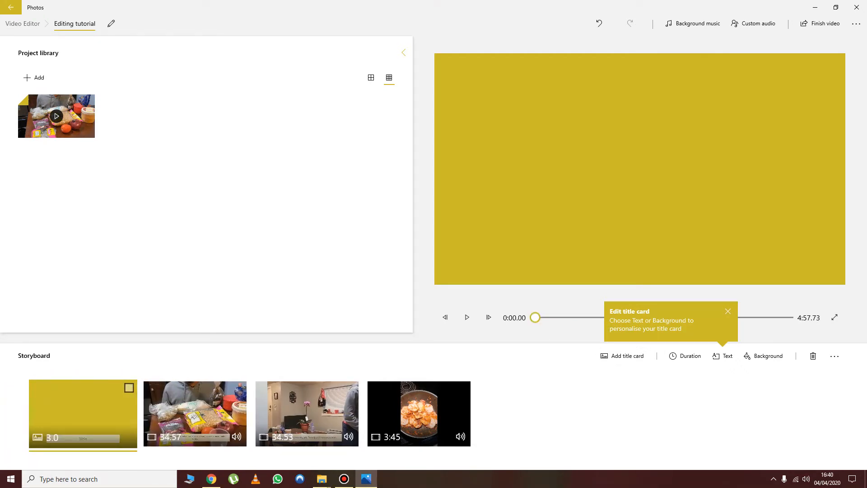
- Set the title card's text to "How to make sambar south-Indian style!"
click(723, 356)
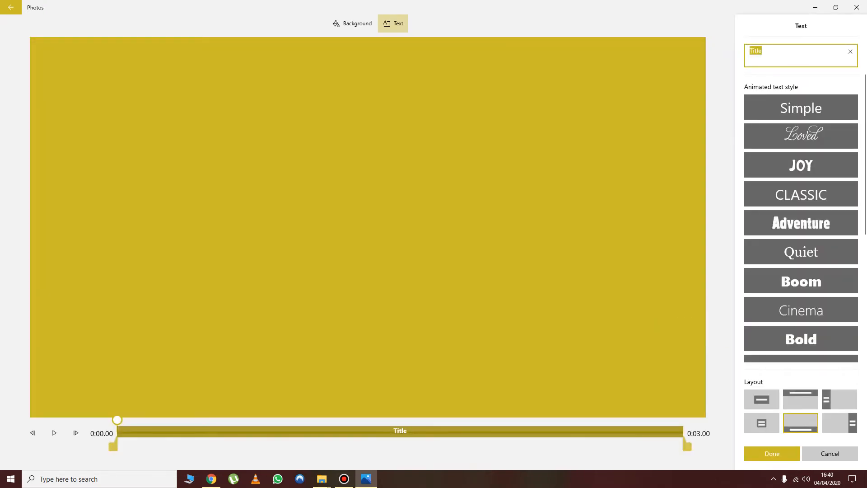
text(How to )
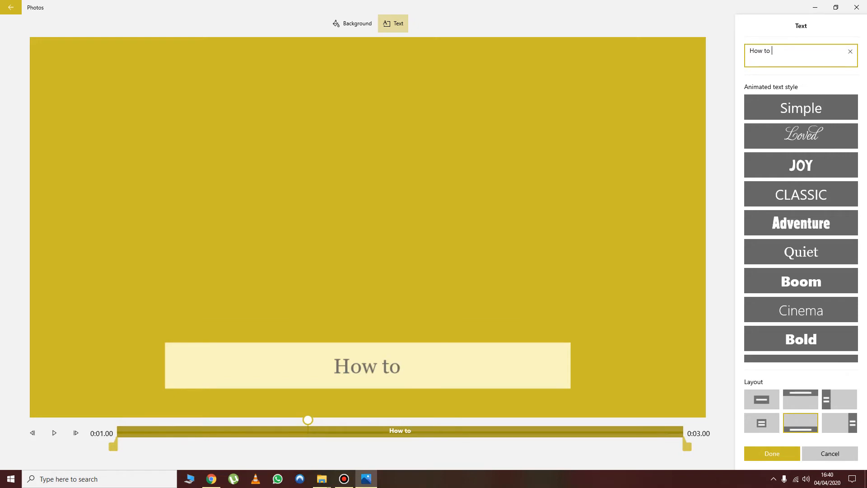
text(Ma)
key(BackSpace)
key(BackSpace)
text(make )
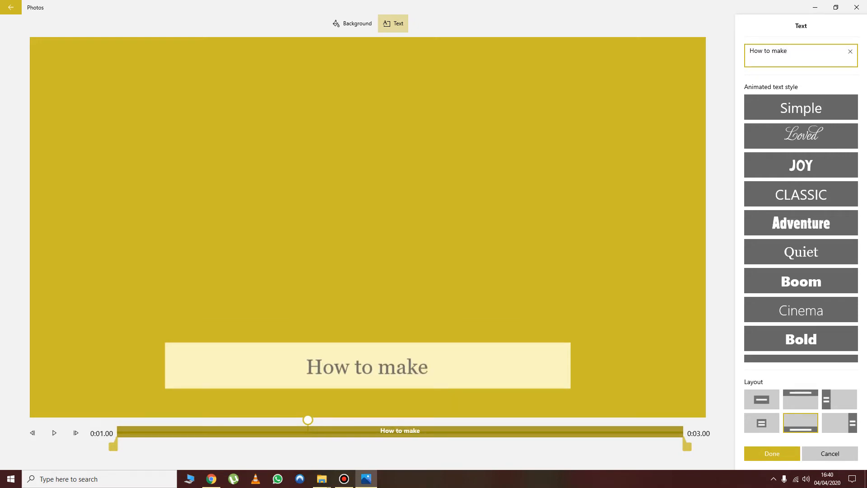
text(Sa)
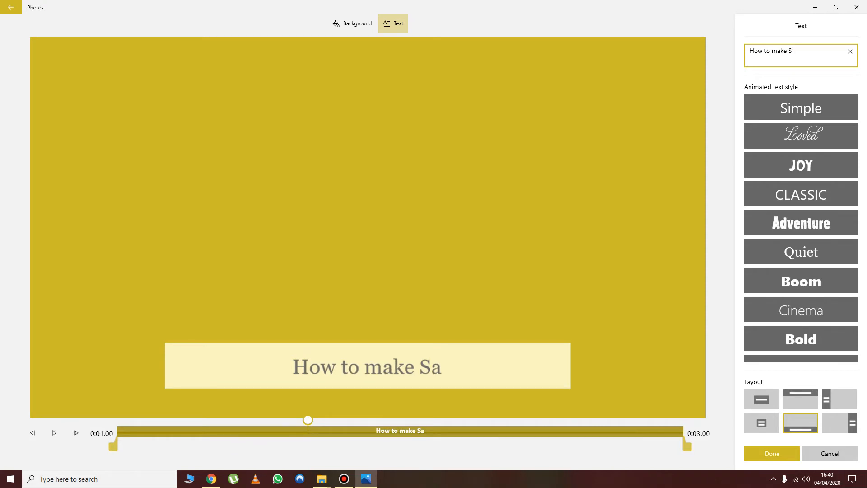
key(BackSpace)
key(BackSpace)
text(samba)
text(uthindian)
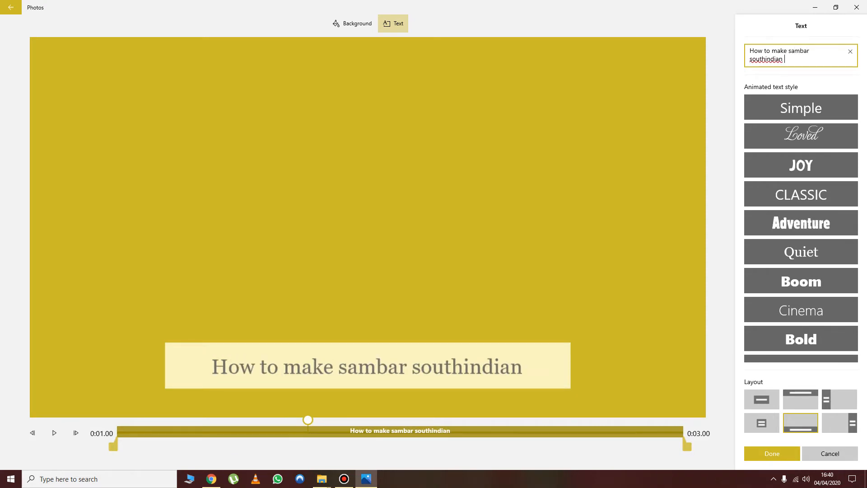
key(BackSpace)
key(BackSpace)
key(BackSpace)
key(BackSpace)
key(BackSpace)
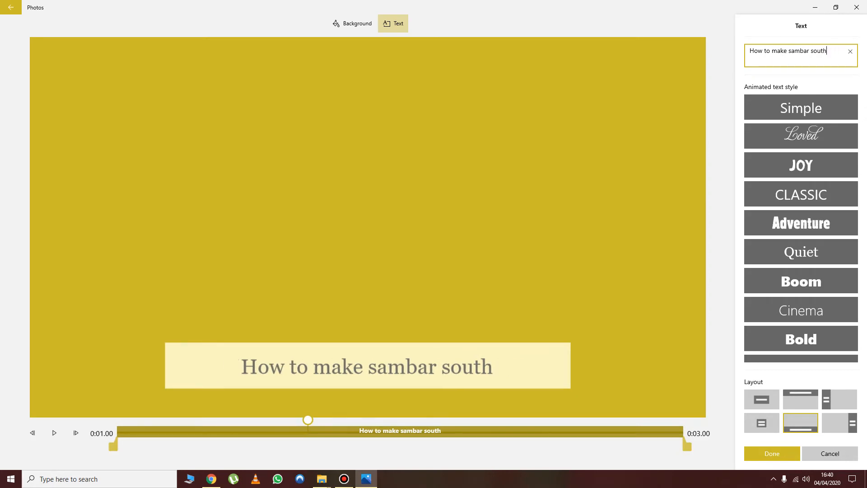
text(-Indian)
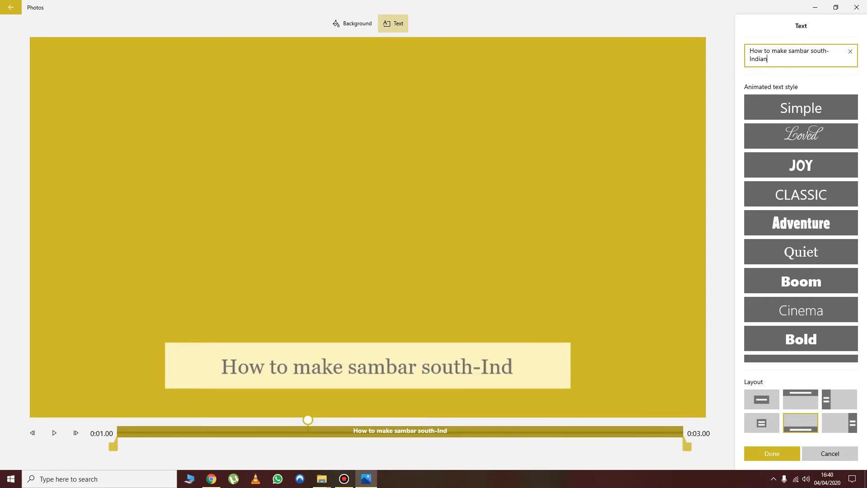
text( style)
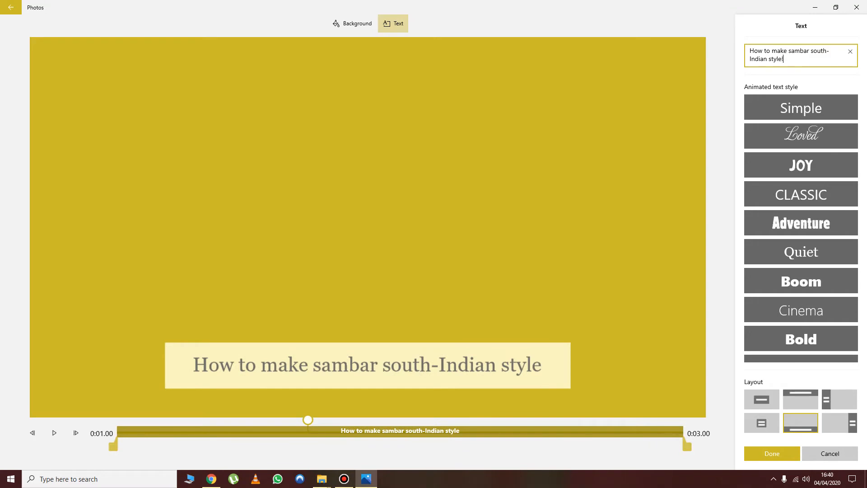
text(!)
click(772, 454)
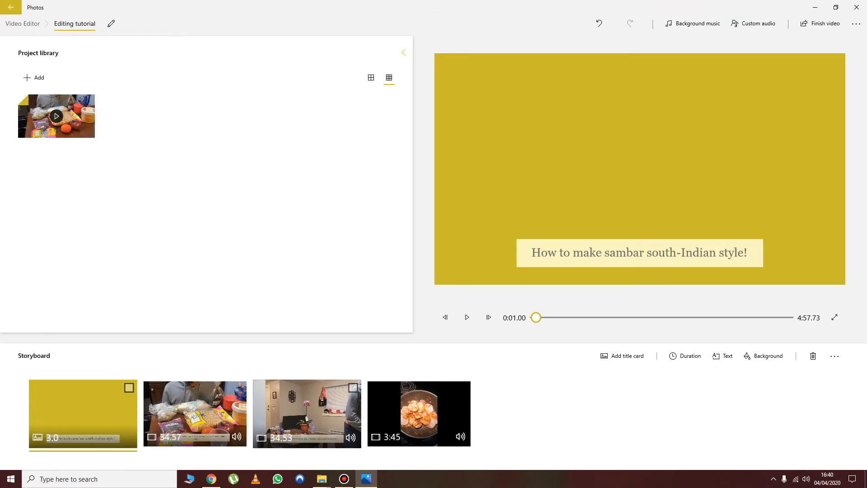
- Apply the Energy filter to the third storyboard clip, the one between the ingredients clip and the potato pan clip
right_click(287, 408)
mouse_move(318, 291)
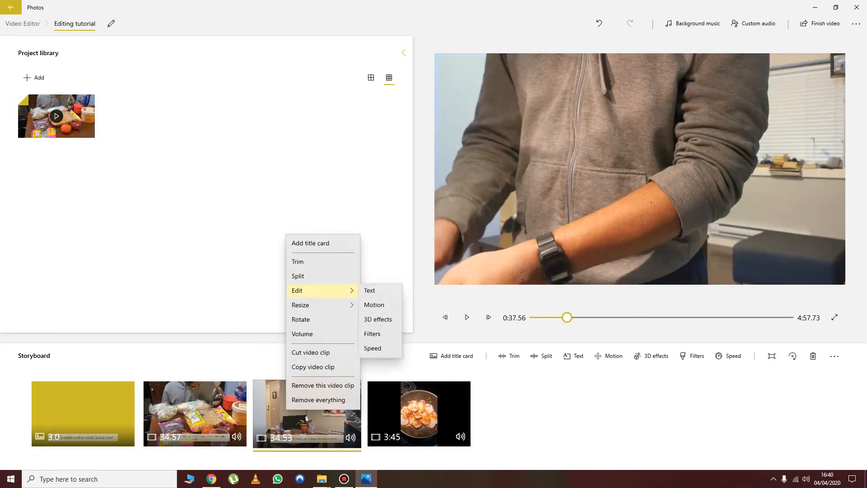
click(373, 334)
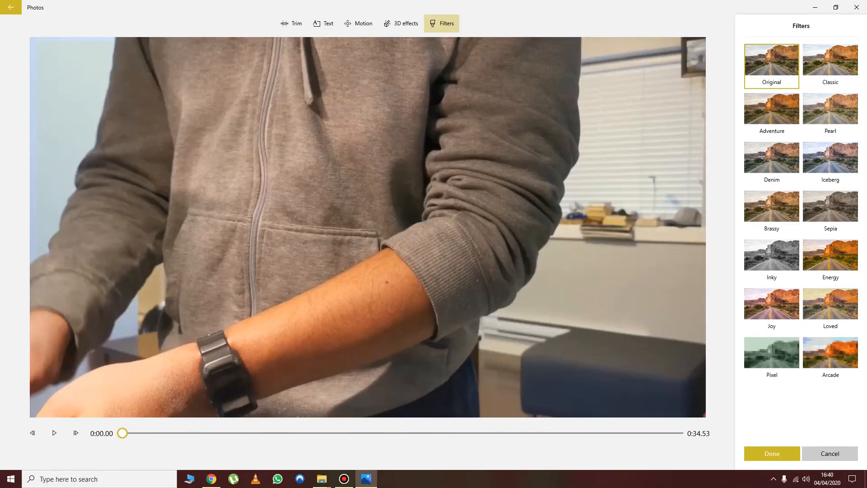
click(830, 255)
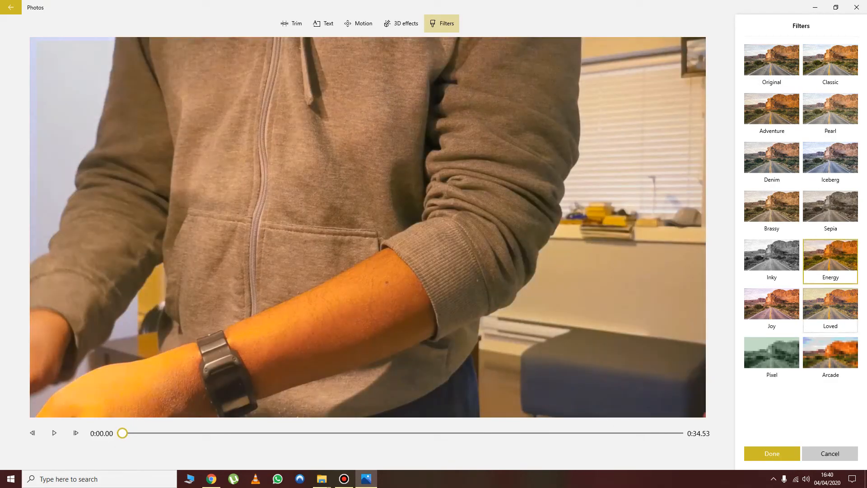
click(772, 453)
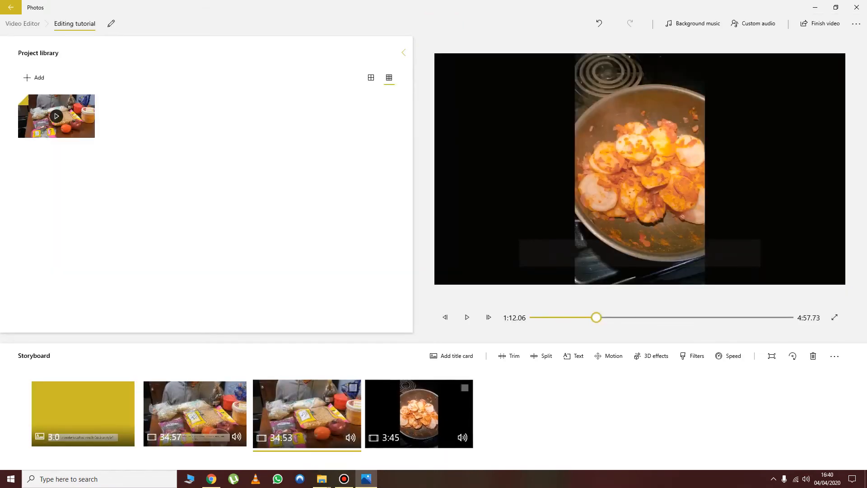
- Apply the Zoom in centre motion to the last storyboard clip
right_click(426, 387)
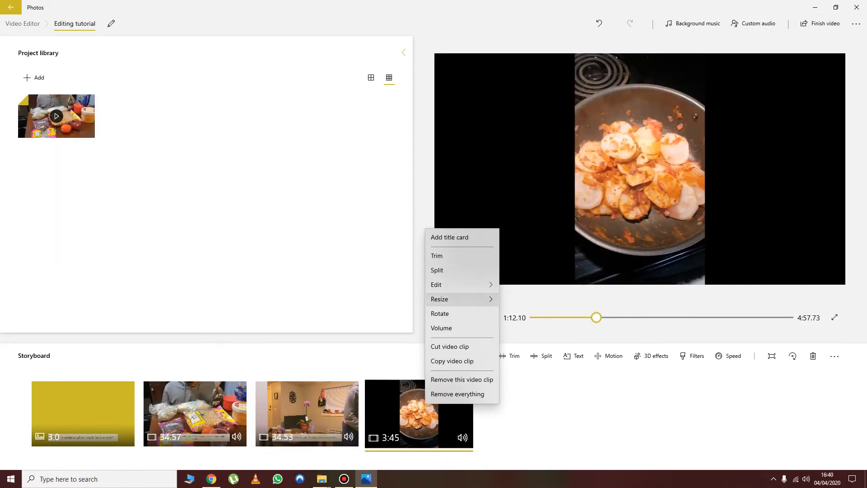
mouse_move(456, 285)
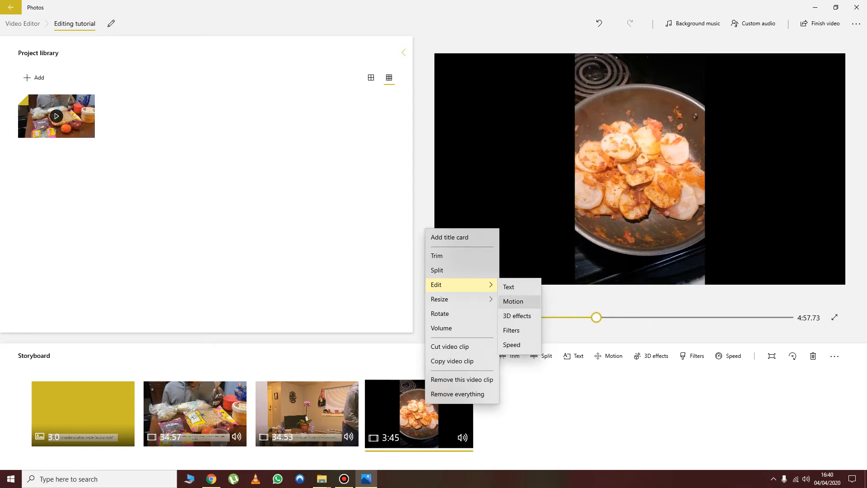
click(514, 301)
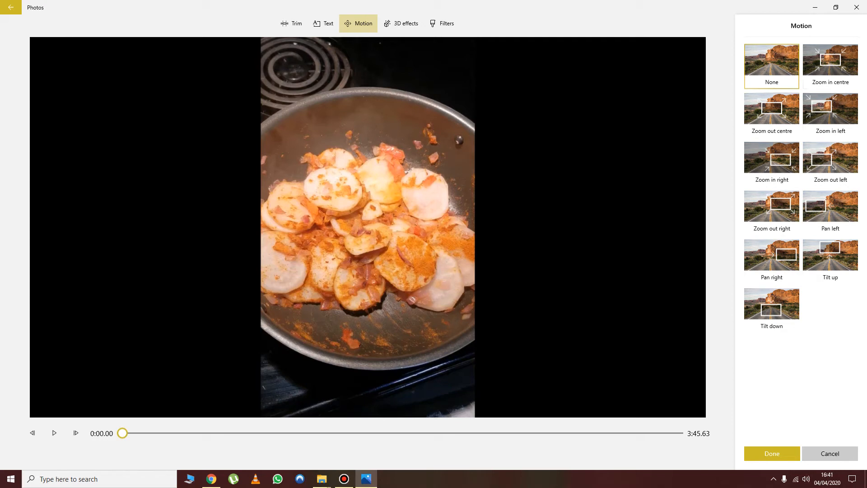
click(839, 71)
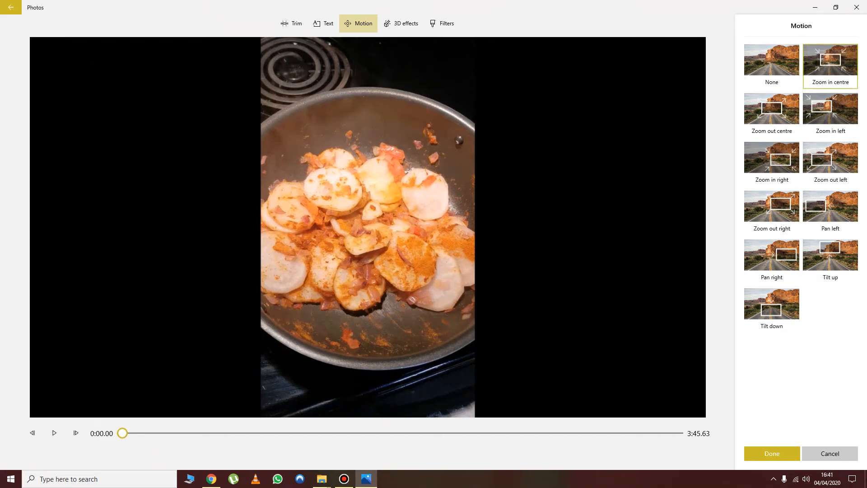
click(826, 108)
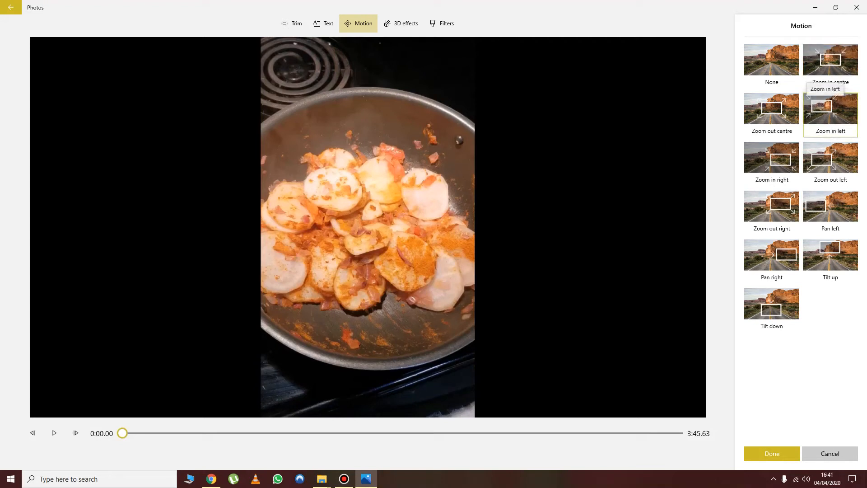
click(828, 58)
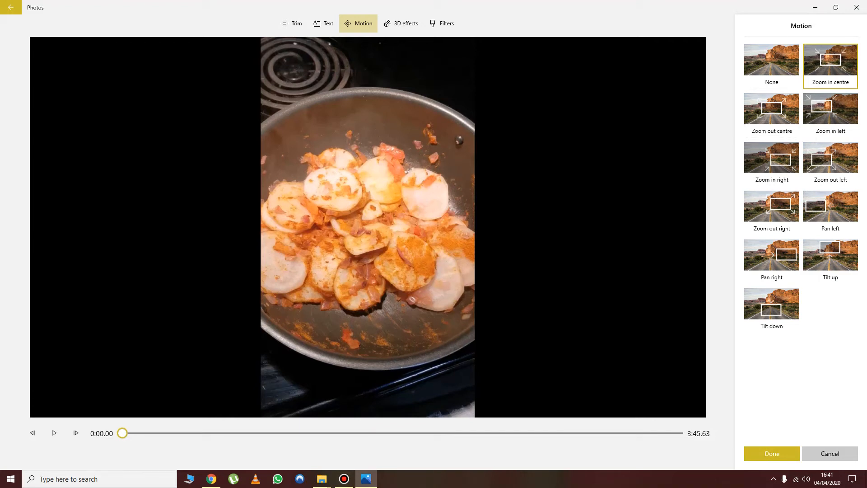
click(772, 453)
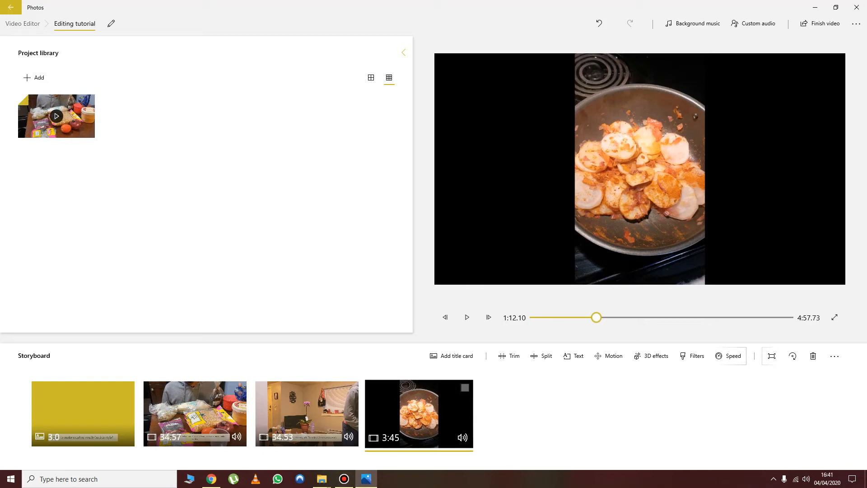
- Preview the video full screen from the very beginning through the title card and the start of the ingredients clip
click(835, 317)
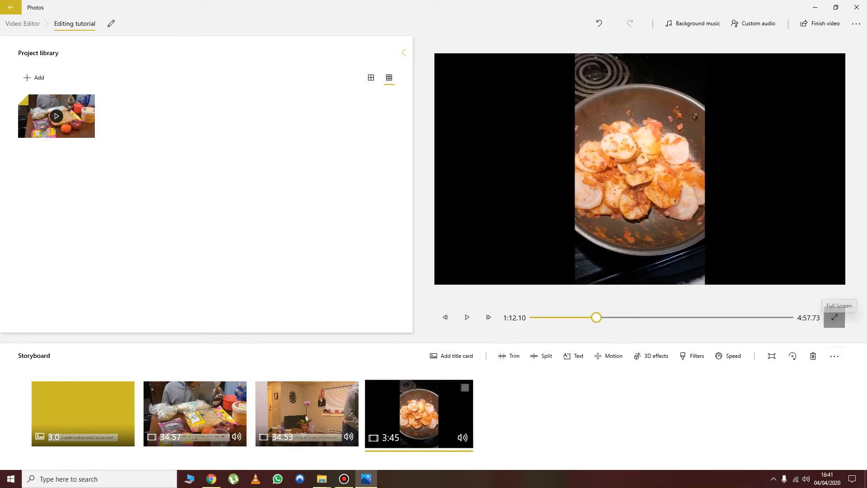
drag(278, 461, 114, 461)
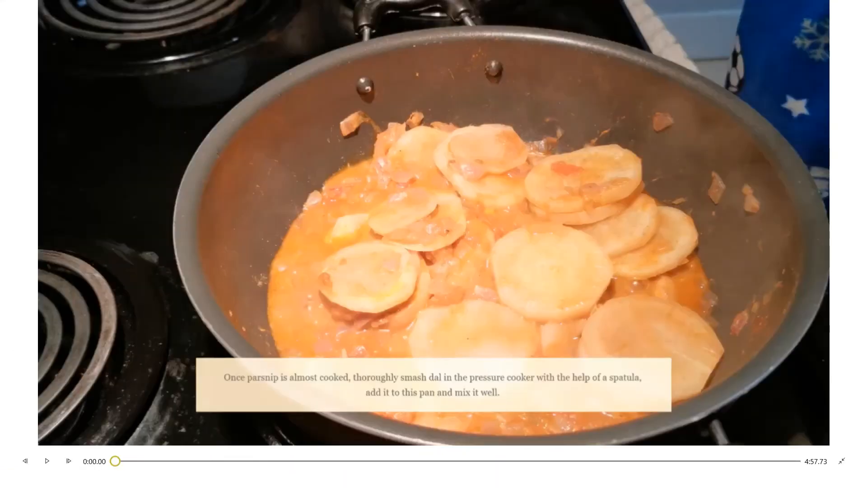
click(47, 461)
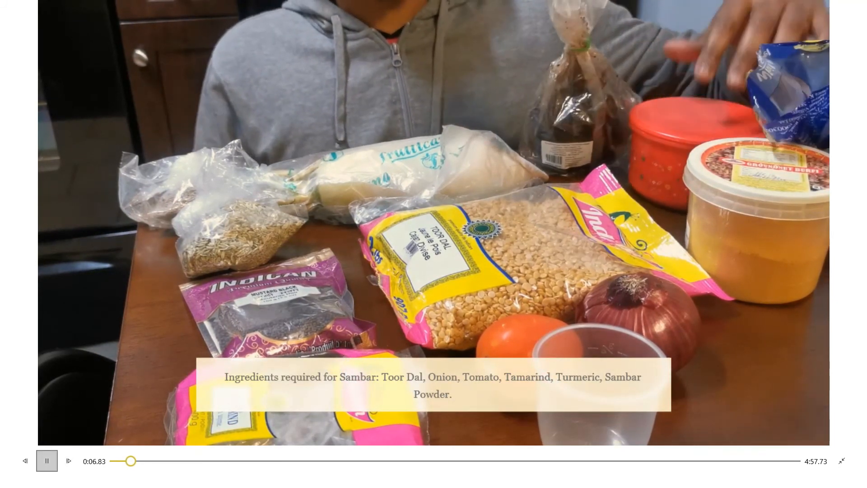
click(47, 461)
click(842, 461)
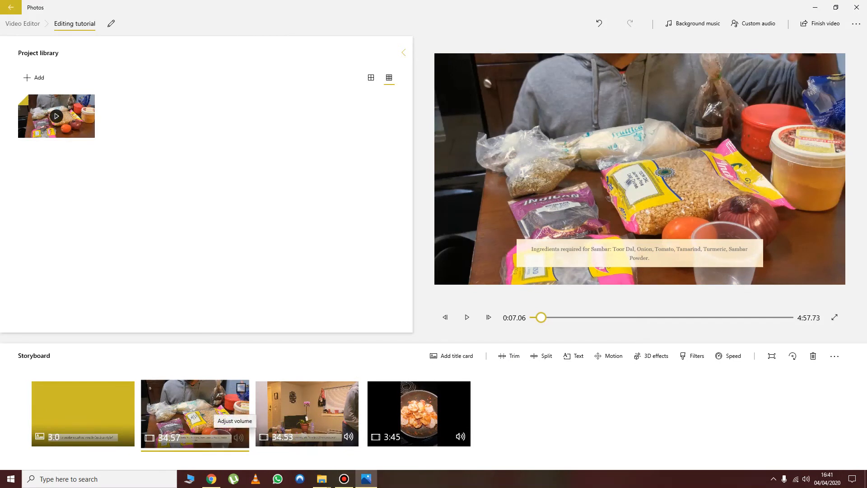
- Mute the ingredients clip by lowering its volume all the way
click(238, 438)
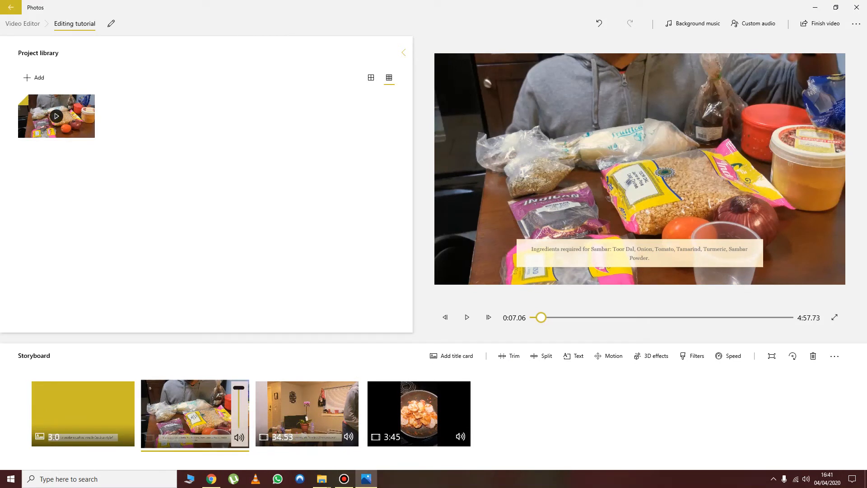
drag(238, 388, 238, 425)
- Set the ingredients clip's speed to 32x
right_click(196, 401)
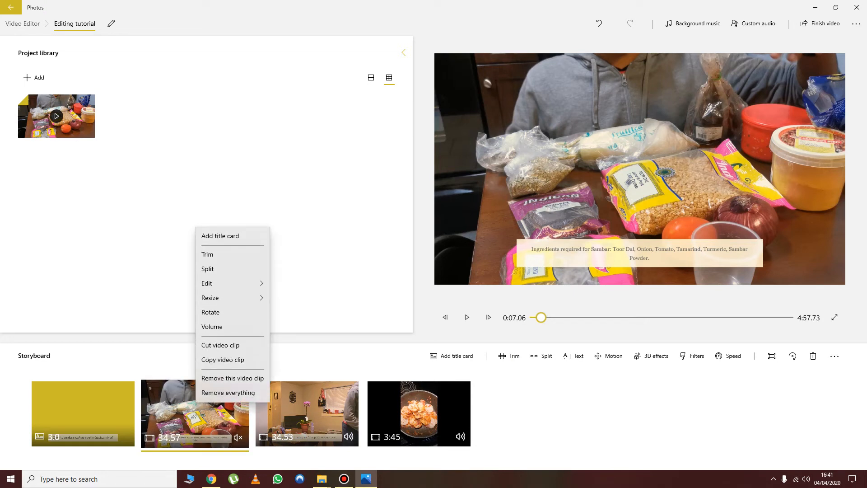
mouse_move(232, 283)
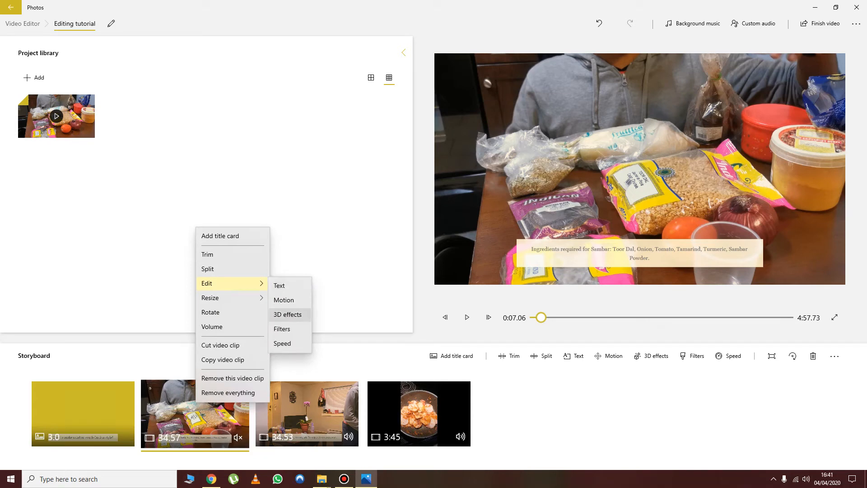
click(283, 343)
drag(434, 218, 488, 218)
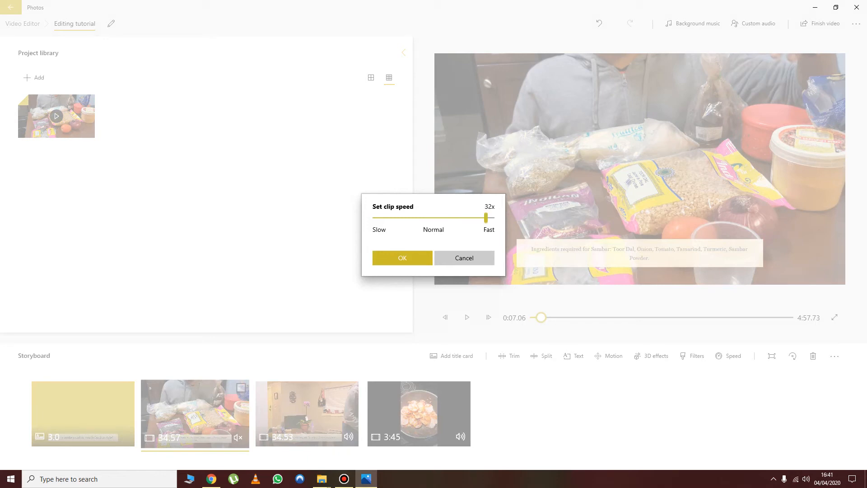
click(403, 258)
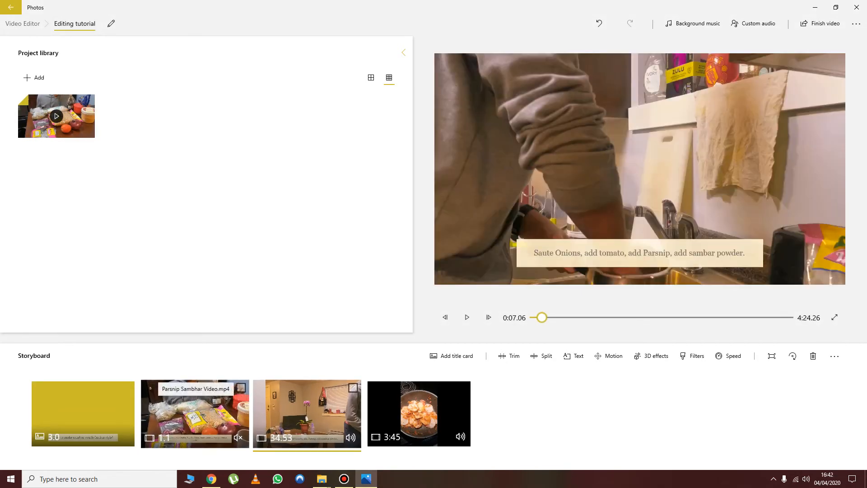
- Slow the ingredients clip down so that it lasts about 4.4 seconds
right_click(196, 404)
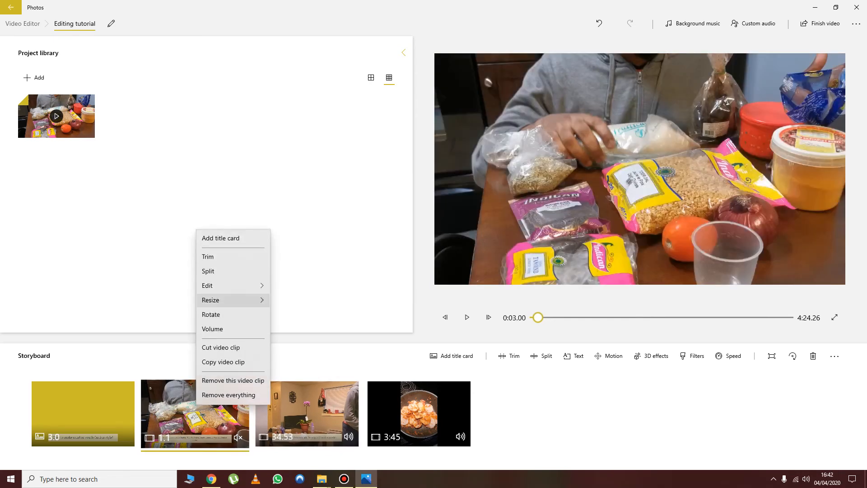
mouse_move(226, 286)
click(282, 346)
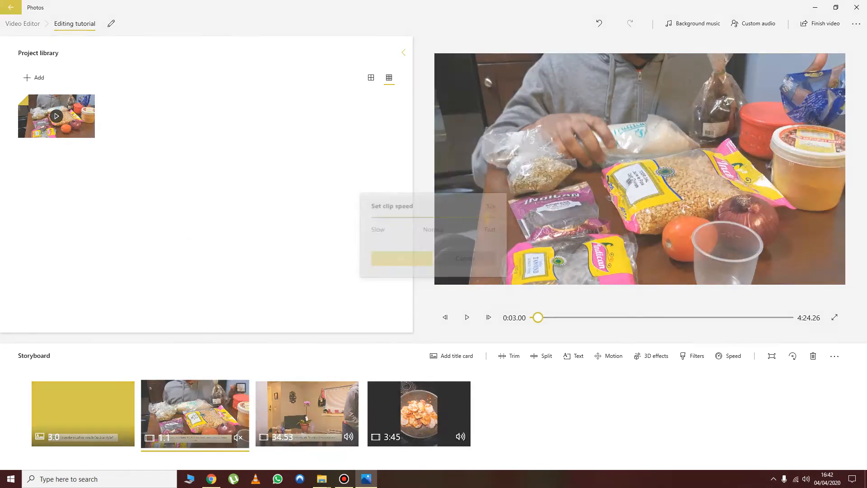
drag(486, 218, 473, 217)
click(402, 258)
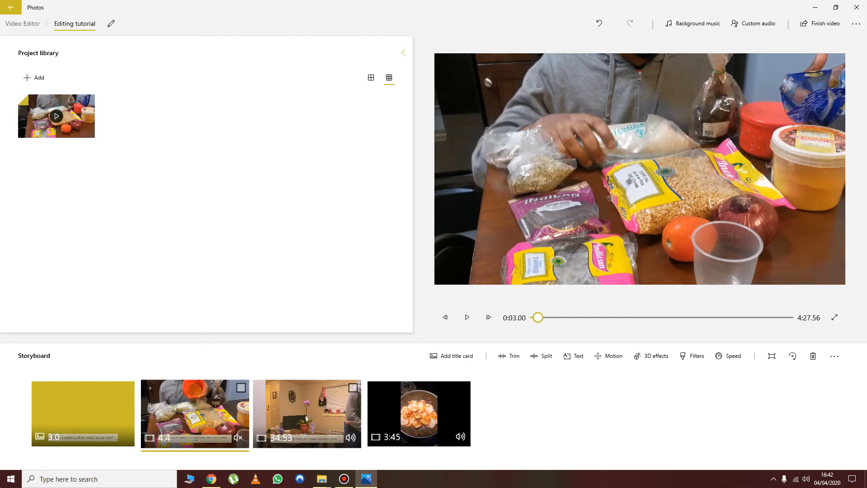
- Raise the third storyboard clip's speed to 32x
right_click(307, 395)
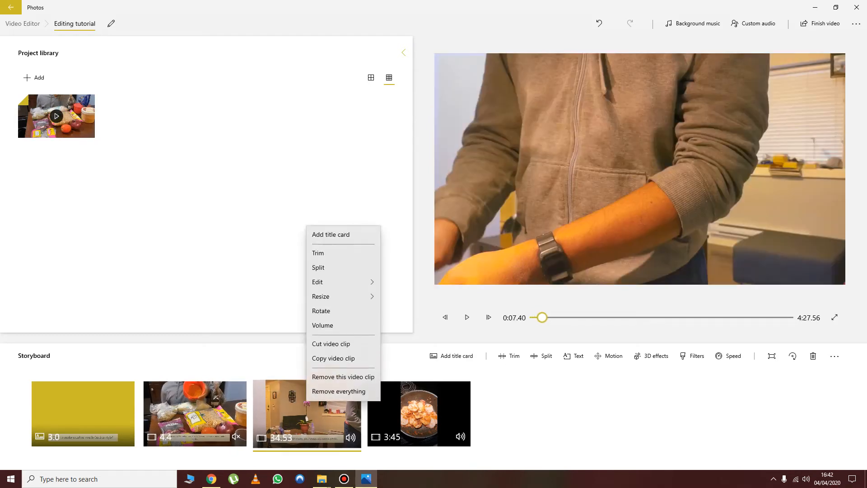
mouse_move(343, 282)
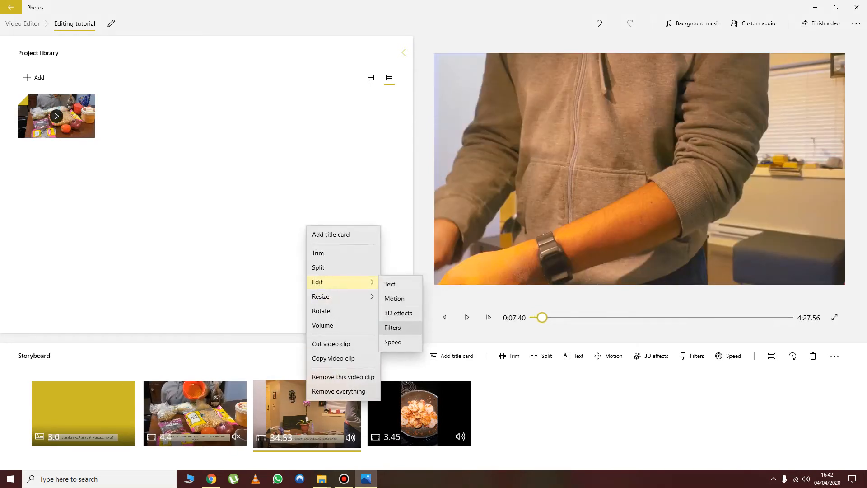
click(393, 338)
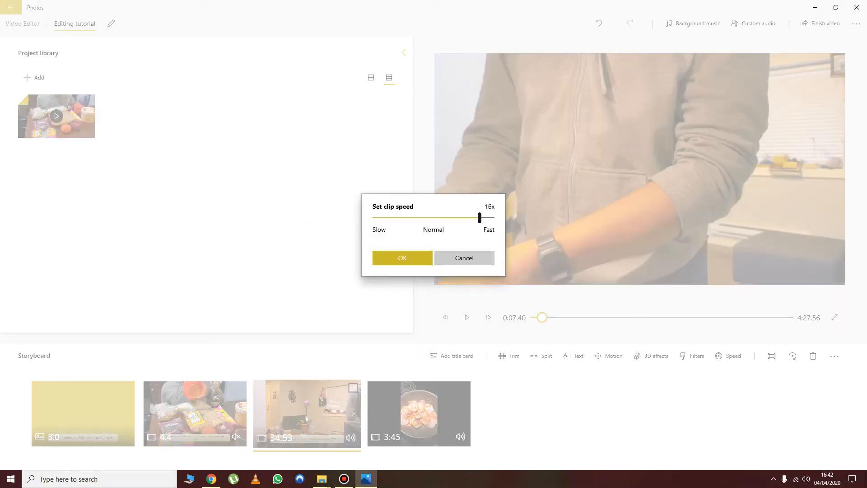
drag(480, 218, 486, 217)
click(402, 257)
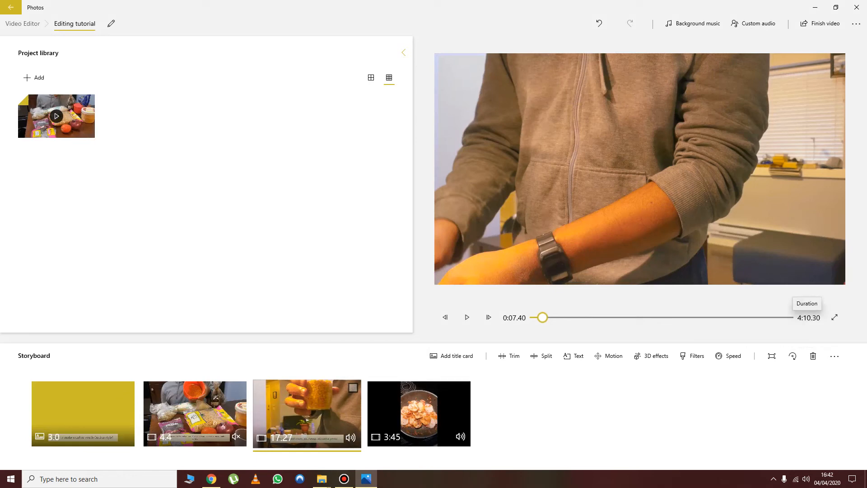
- Preview the video full screen from the third clip, jump back to about 1:03 in the sambar pot scene, and end the preview
click(834, 317)
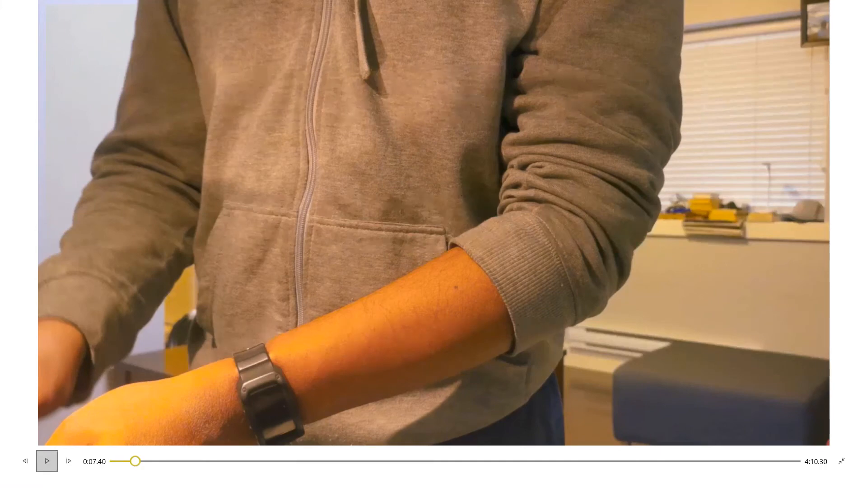
click(47, 460)
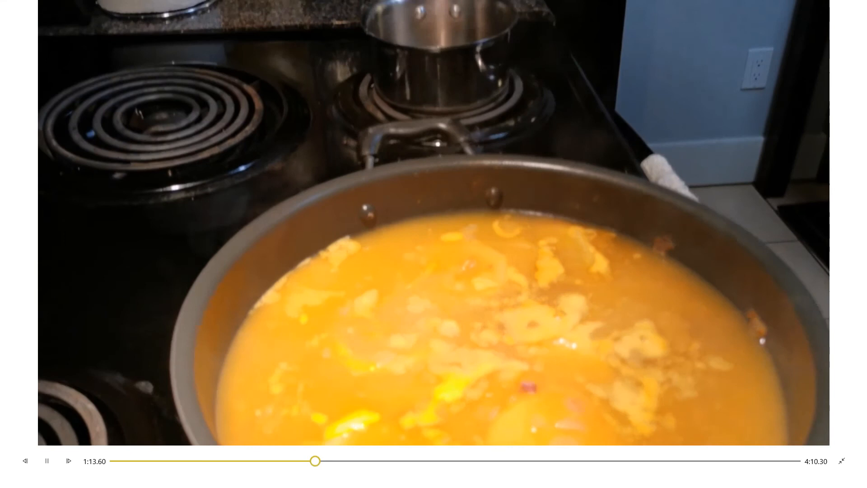
click(285, 461)
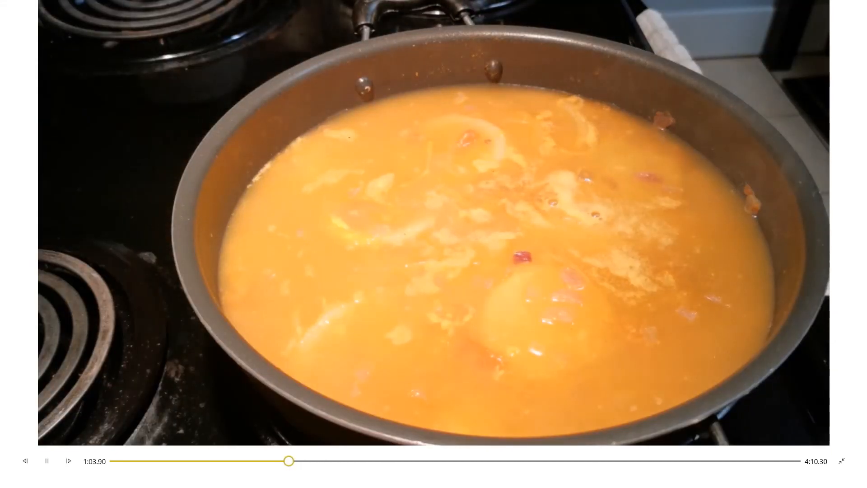
click(46, 461)
key(Escape)
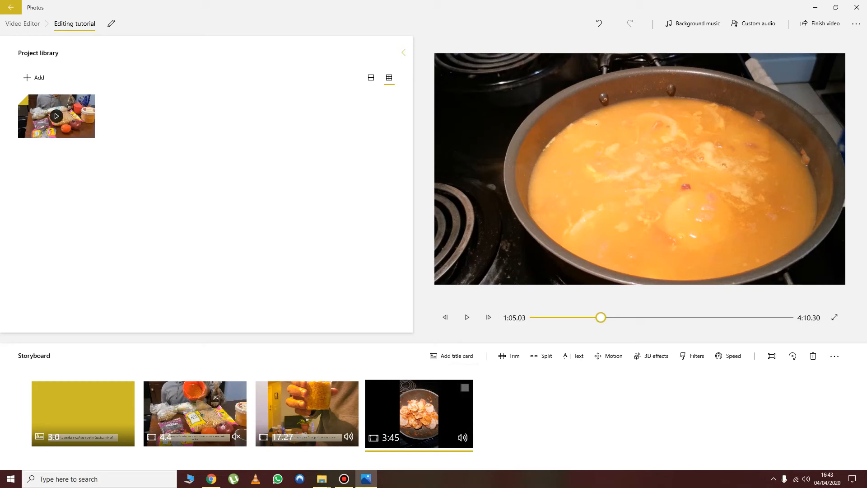
- Add the Raga Shanmukhapriya Part 2 track from the Music folder as custom audio, starting at about 1:05
click(465, 387)
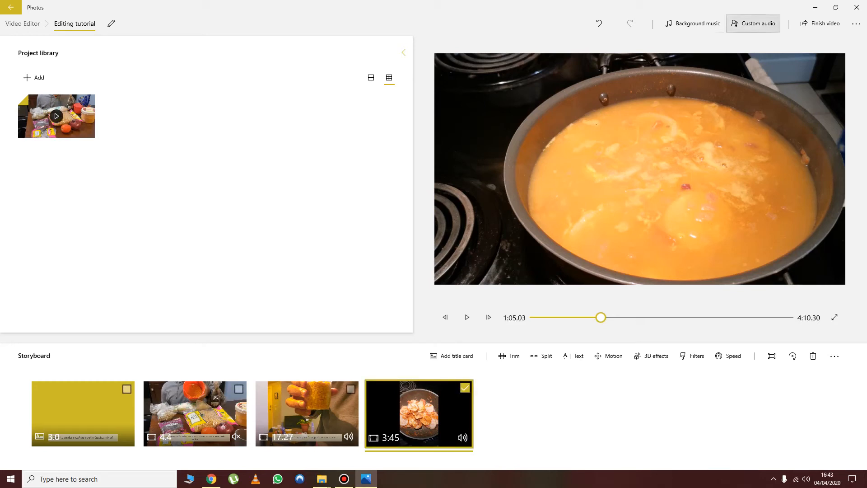
click(753, 24)
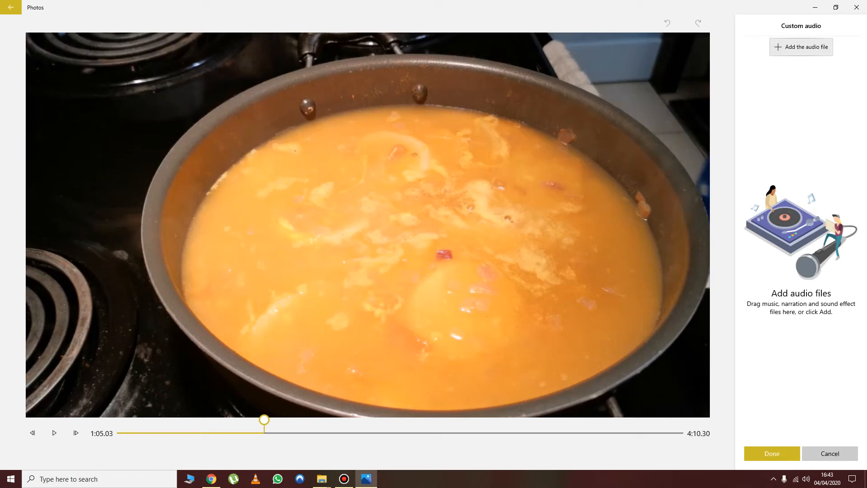
click(802, 47)
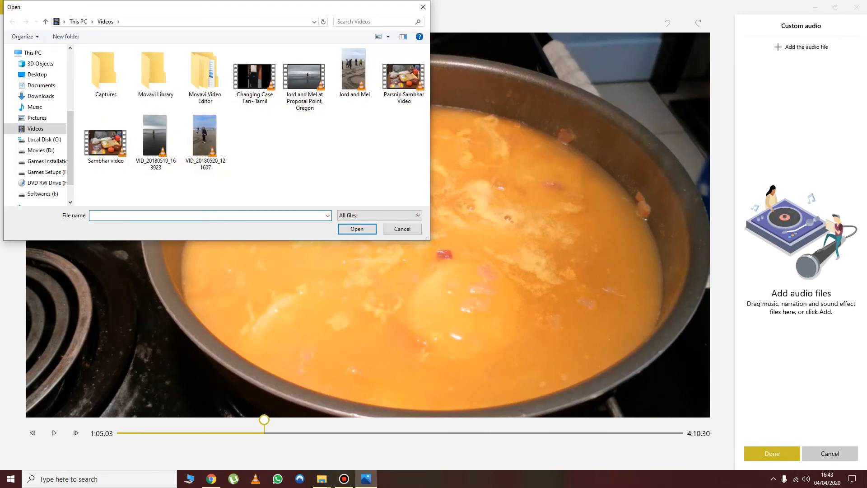
click(36, 118)
click(34, 107)
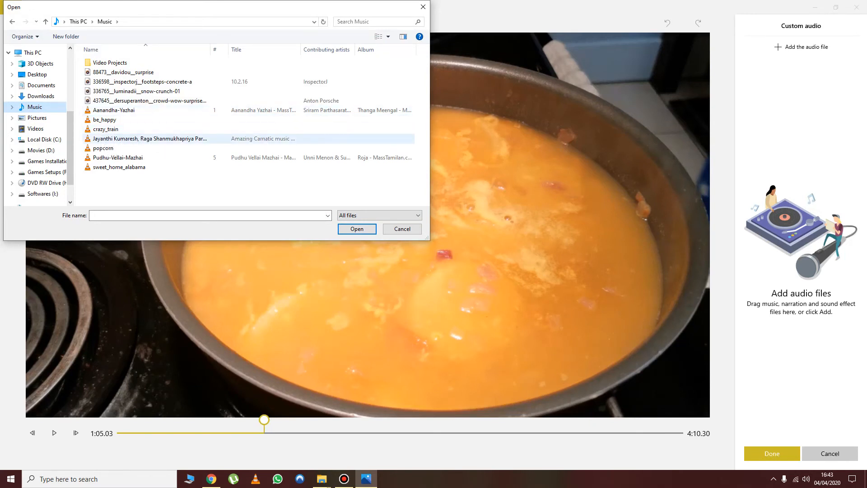
double_click(136, 138)
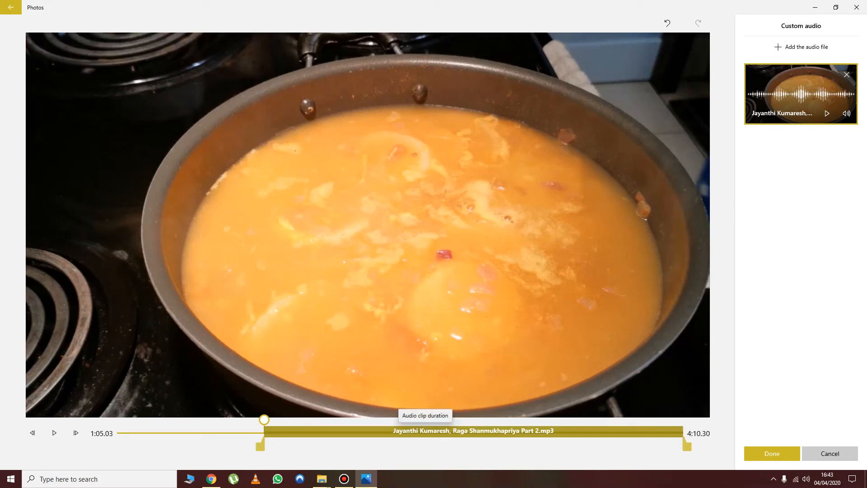
- Try shifting the custom audio clip earlier and adjusting its start and end points, and discard the custom audio changes
drag(425, 431, 401, 431)
drag(236, 447, 263, 447)
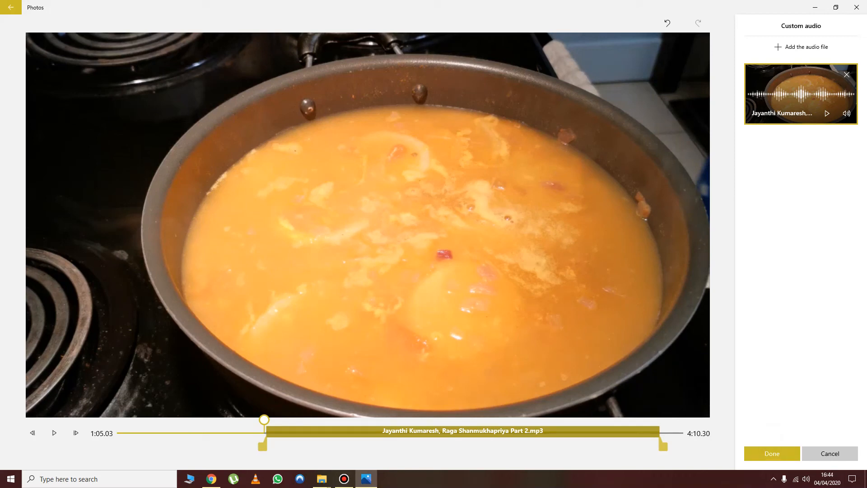
mouse_move(663, 446)
mouse_down()
mouse_move(532, 446)
mouse_move(675, 446)
mouse_move(438, 447)
mouse_move(665, 446)
mouse_up()
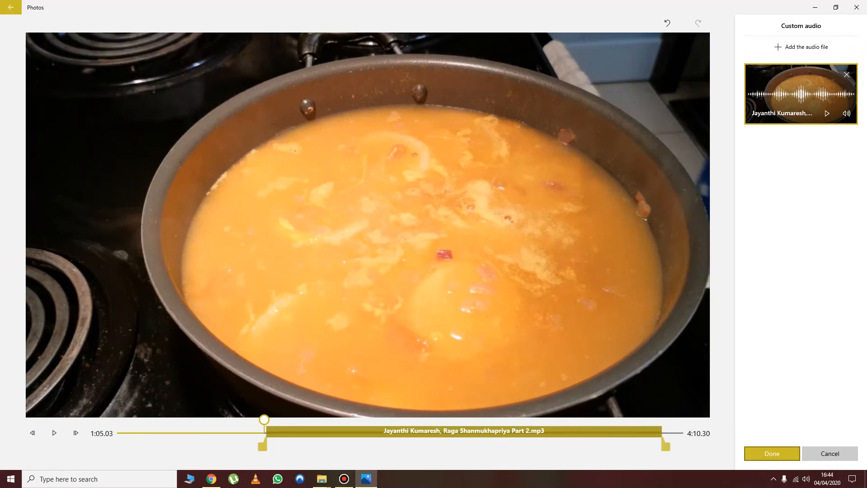
click(830, 453)
click(463, 258)
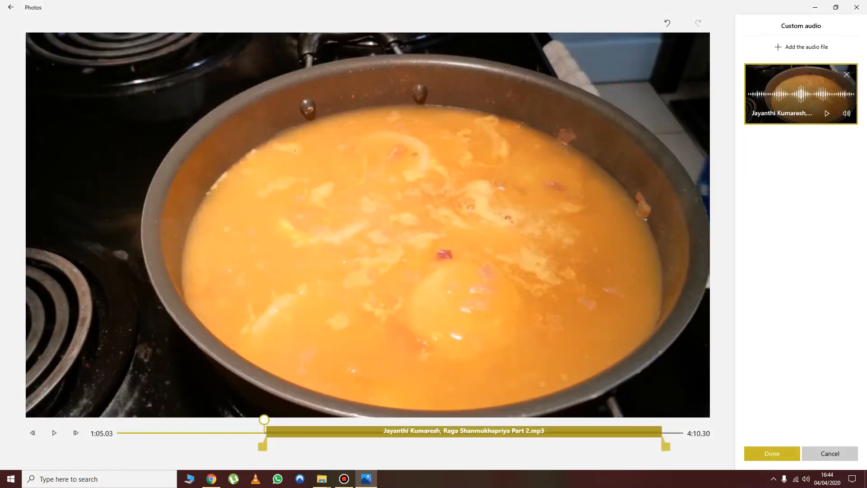
click(10, 7)
click(402, 258)
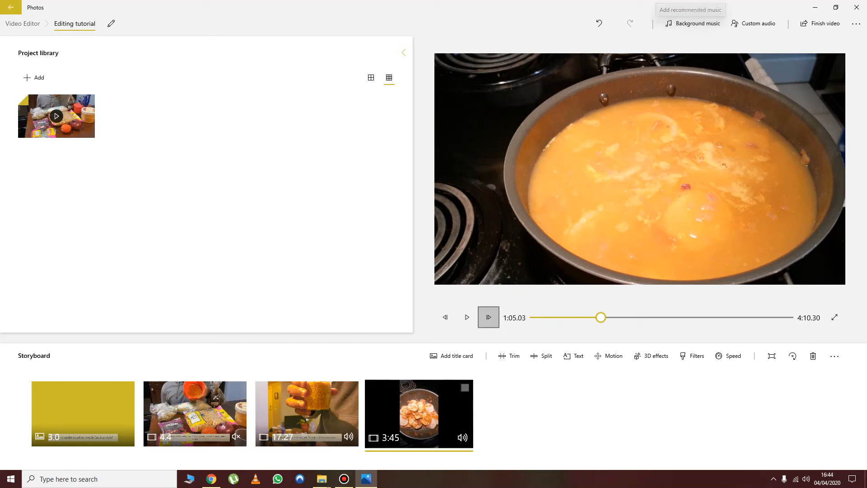
- Select Rising Tide as the video's background music and preview the track
click(693, 23)
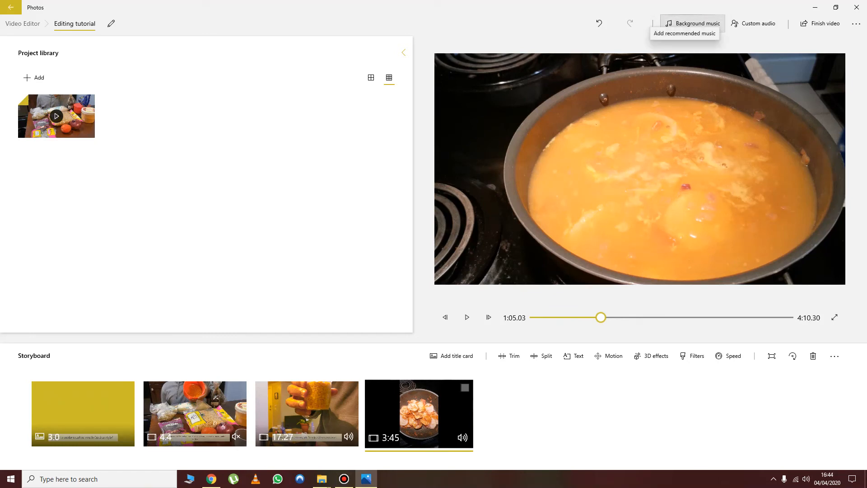
click(693, 24)
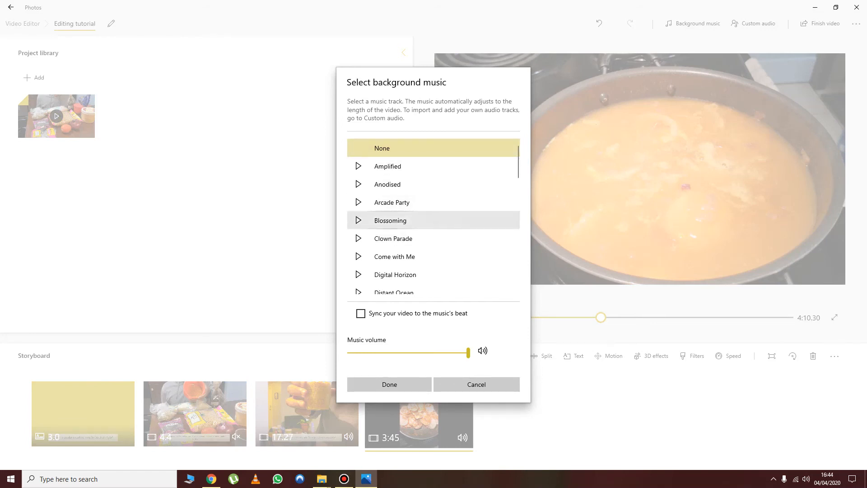
scroll(434, 240, down, 10)
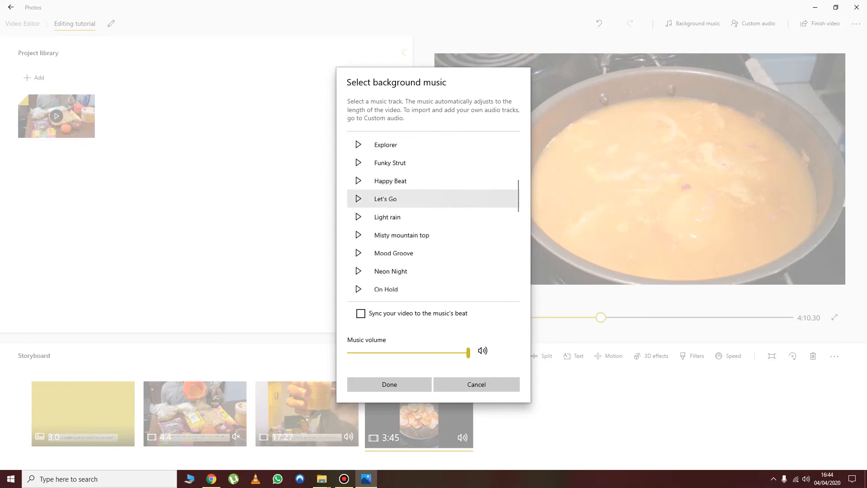
click(390, 248)
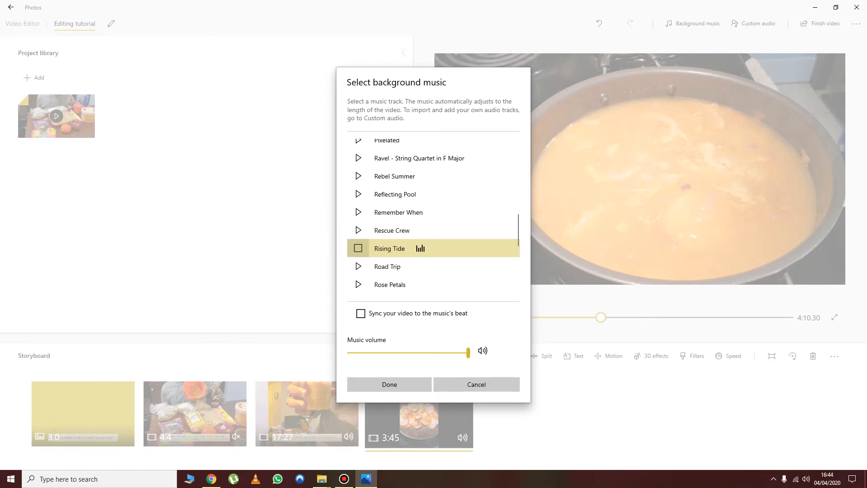
scroll(434, 256, down, 2)
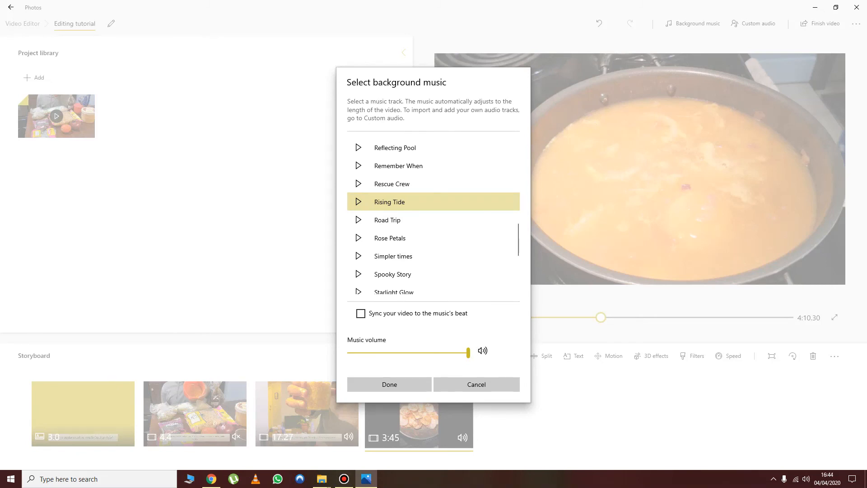
- Try lowering the music volume to about 10 percent while previewing Rising Tide, and cancel the background music selection
drag(469, 352, 373, 353)
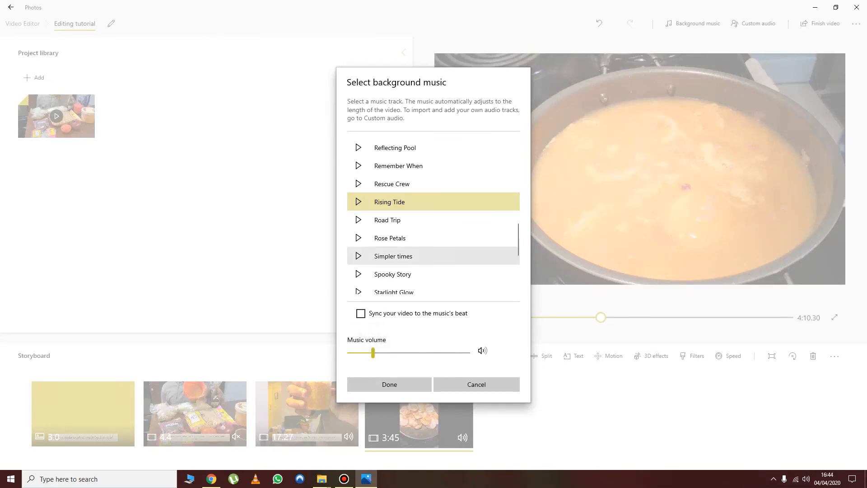
click(358, 202)
click(358, 201)
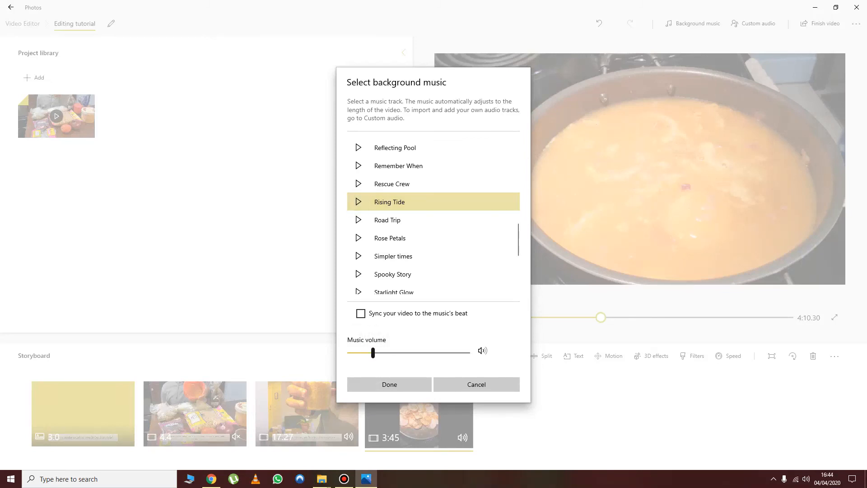
drag(373, 352, 360, 353)
click(358, 201)
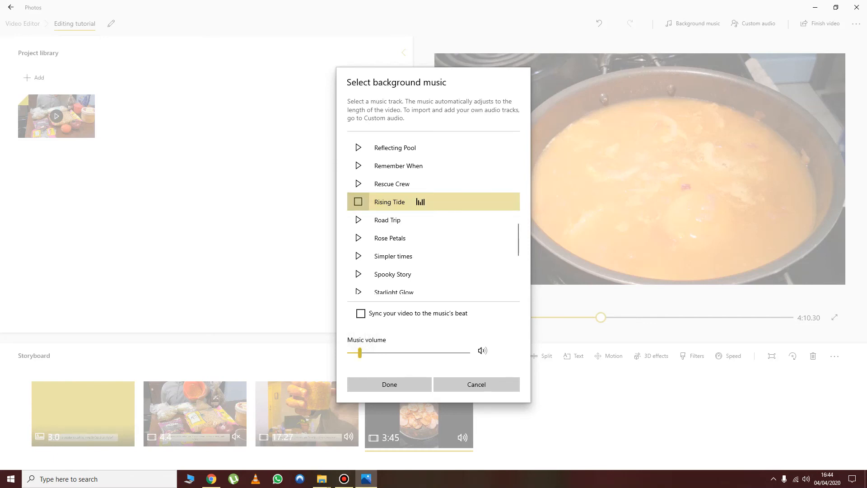
click(358, 201)
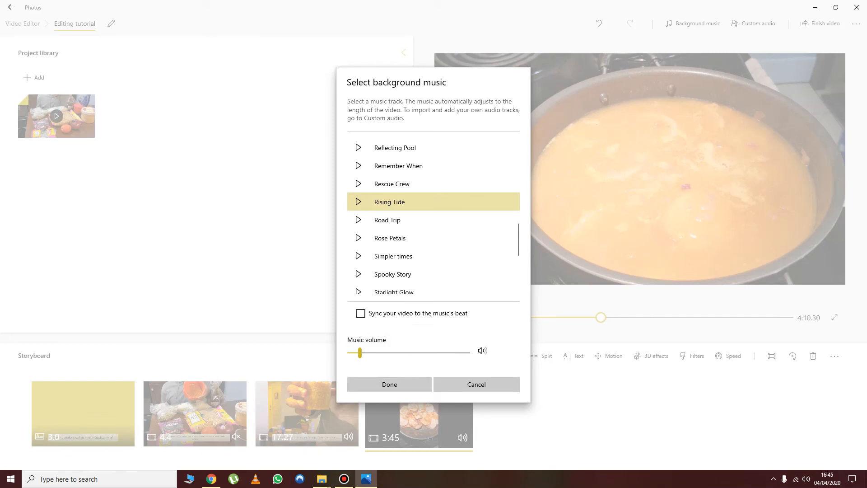
click(477, 384)
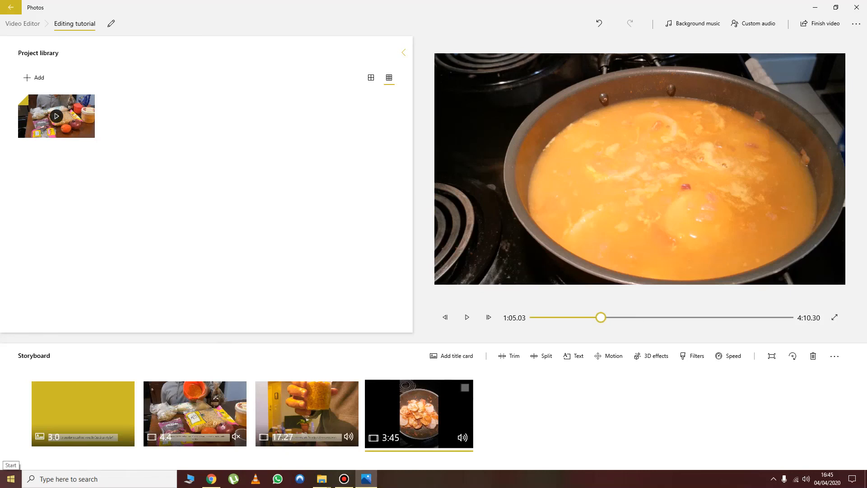
- Search Windows for "video" to see the Video editor app entry, and close the search
click(11, 479)
text(video)
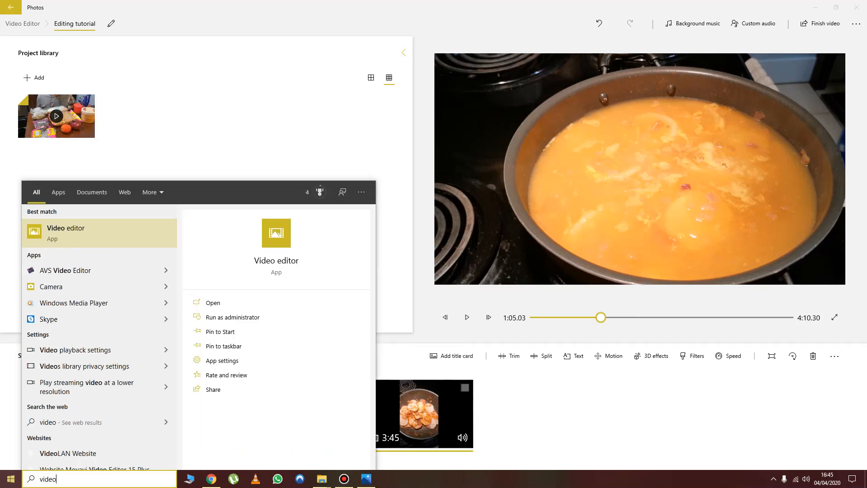
key(Escape)
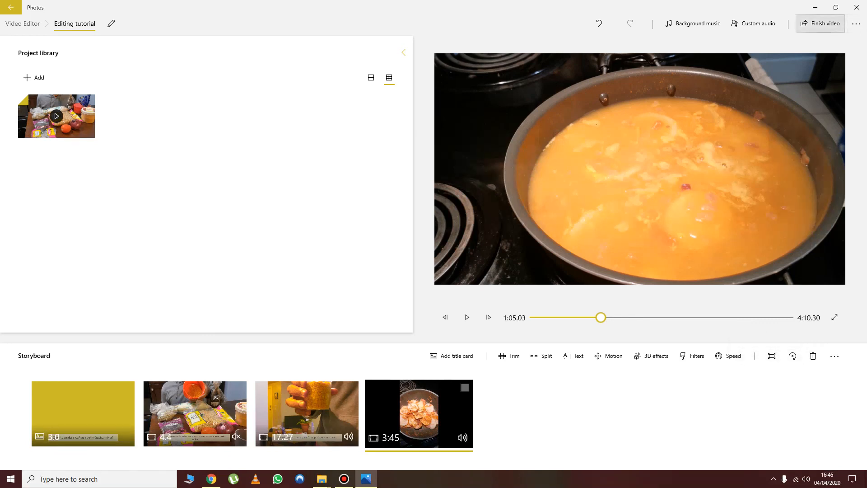
- Export the video in High 1080p quality to the Desktop under the file name Editing tutorial
click(820, 23)
click(433, 226)
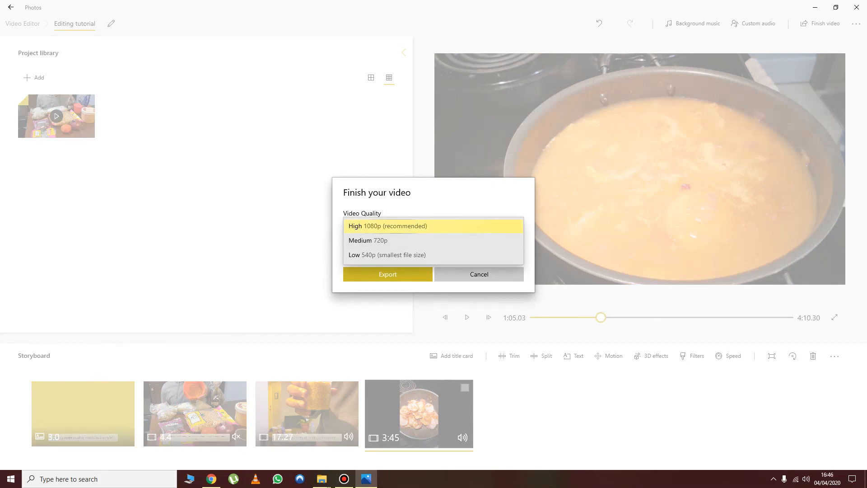
click(397, 226)
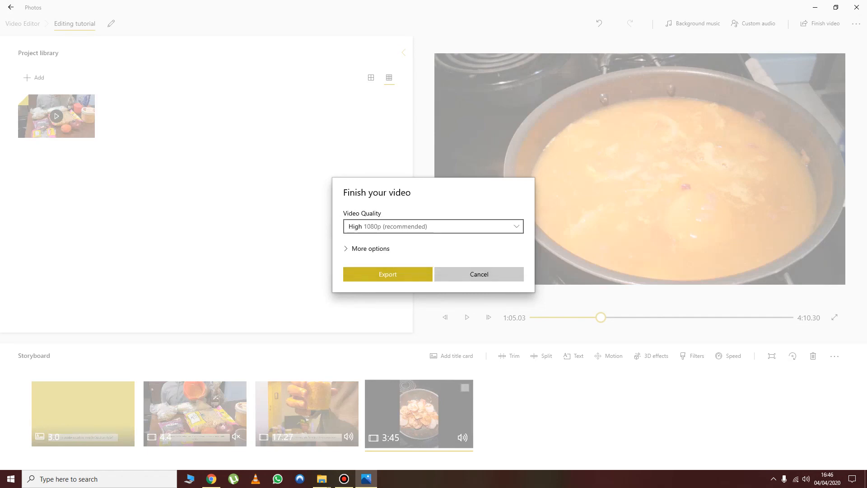
click(388, 274)
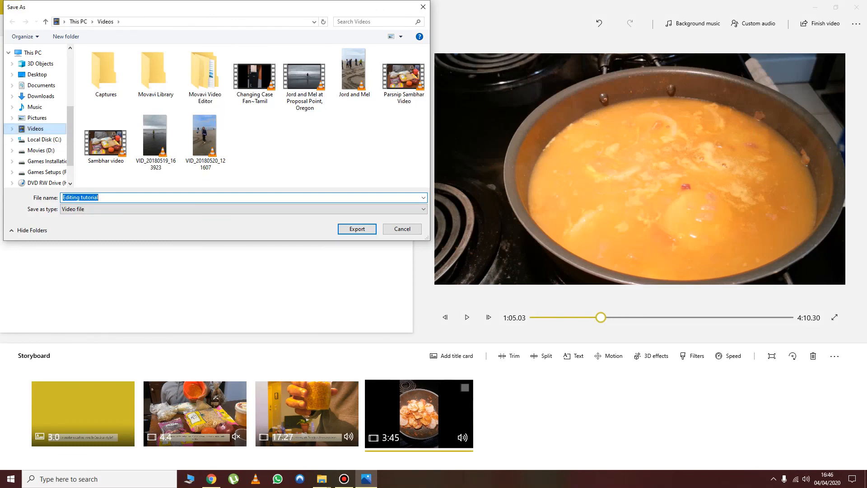
click(37, 74)
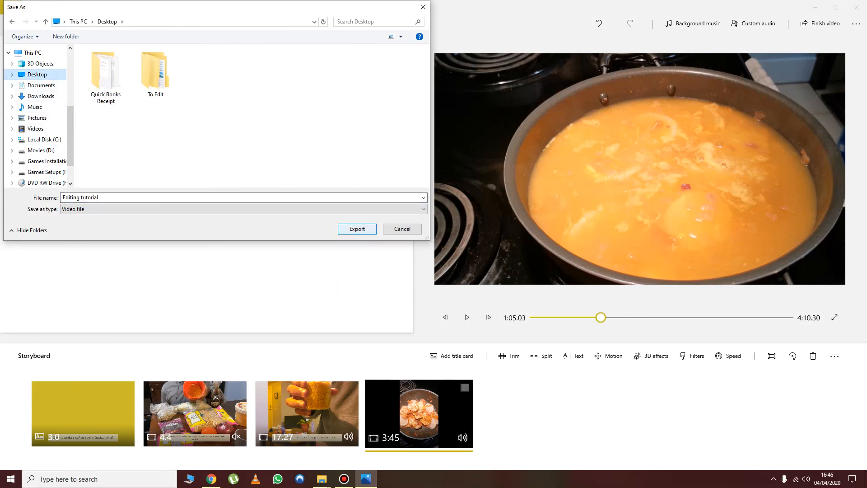
key(Return)
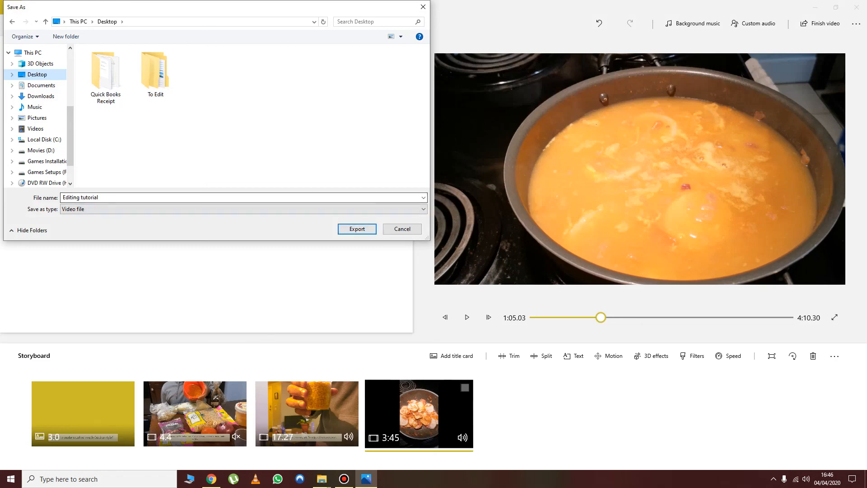